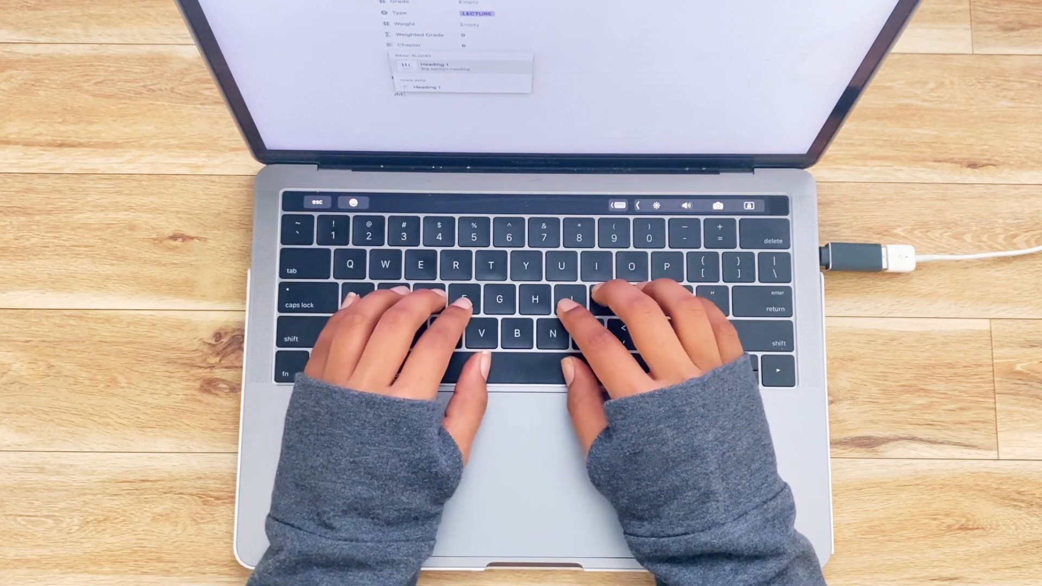
# Add a Heading 1 reading "Bone (Osseous) Tissue" to the lecture page
pyautogui.press('Return')
pyautogui.write('Bone (osse')
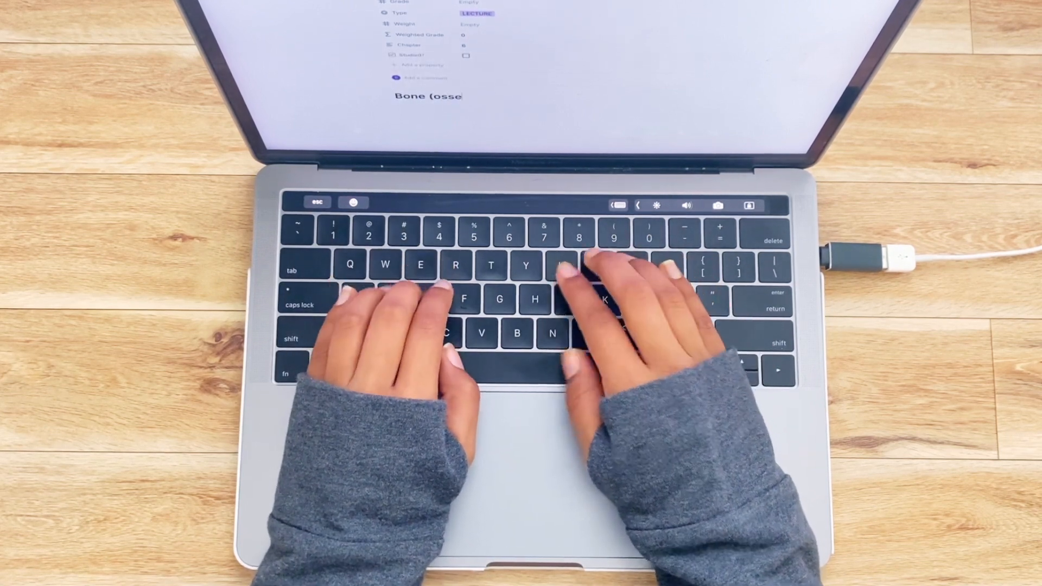
pyautogui.write('ous')
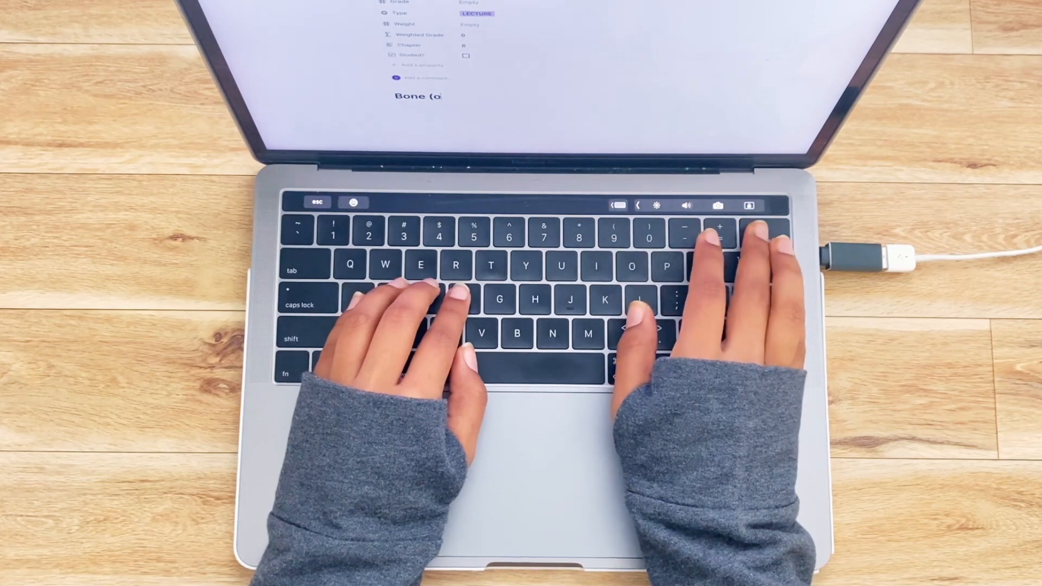
pyautogui.press('BackSpace')
pyautogui.write('Osseous')
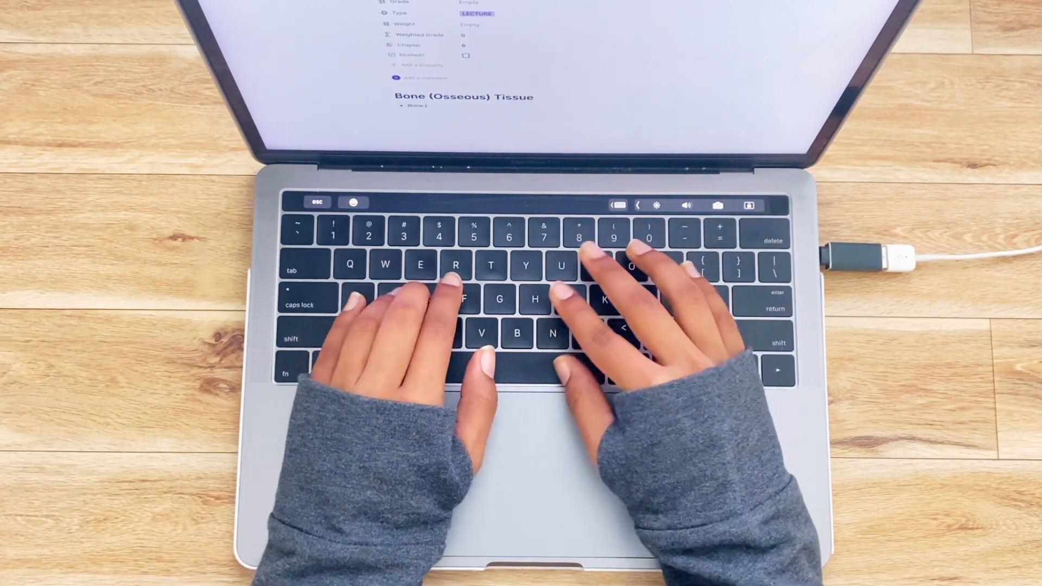
# Add a bullet below the heading reading "bone is made up of several diff tissues working together"
pyautogui.write('is')
pyautogui.press('BackSpace')
pyautogui.write('bone is made up')
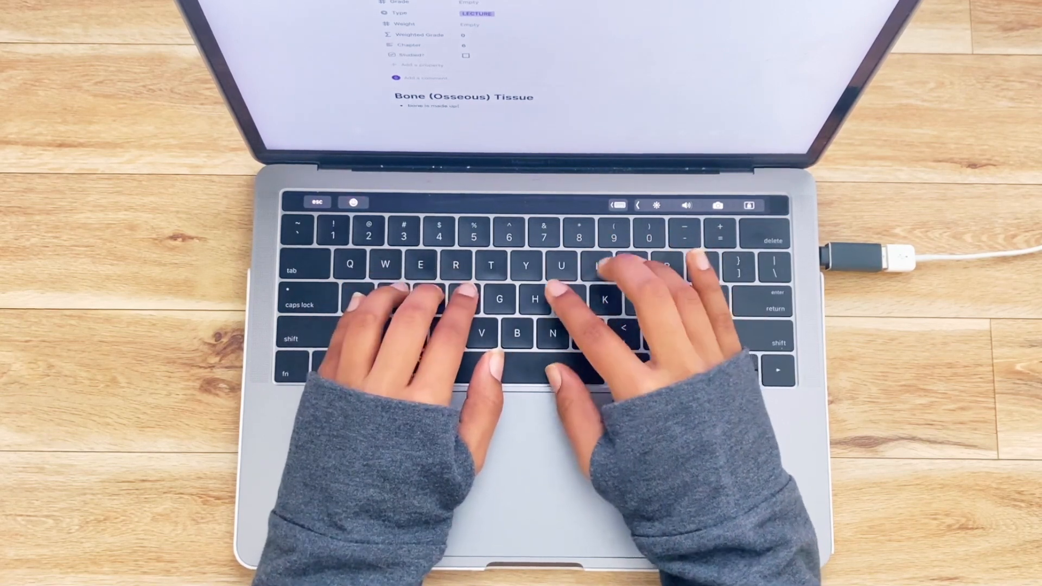
pyautogui.write(' of several dif')
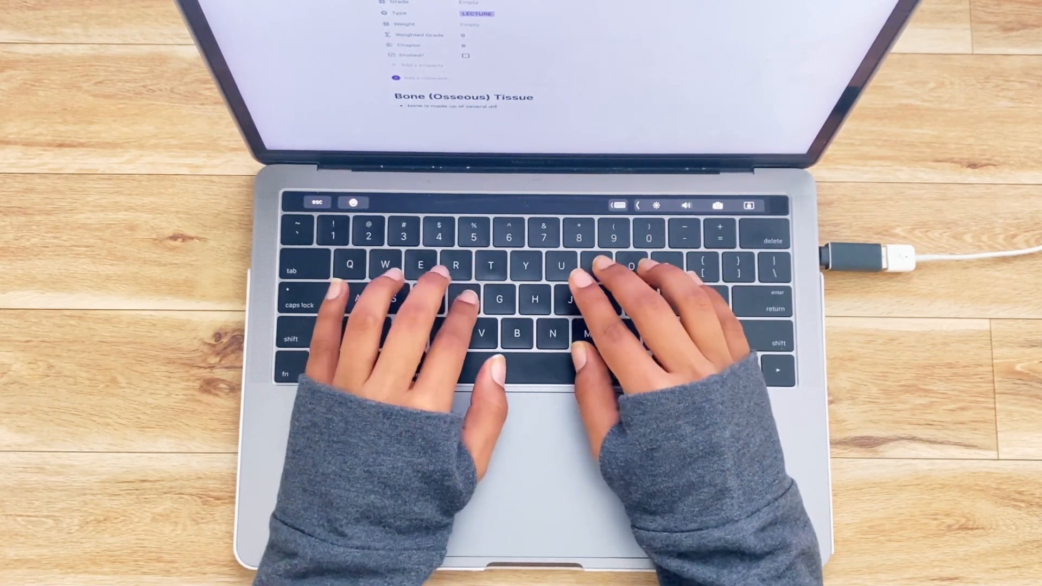
pyautogui.write('f tissues wo')
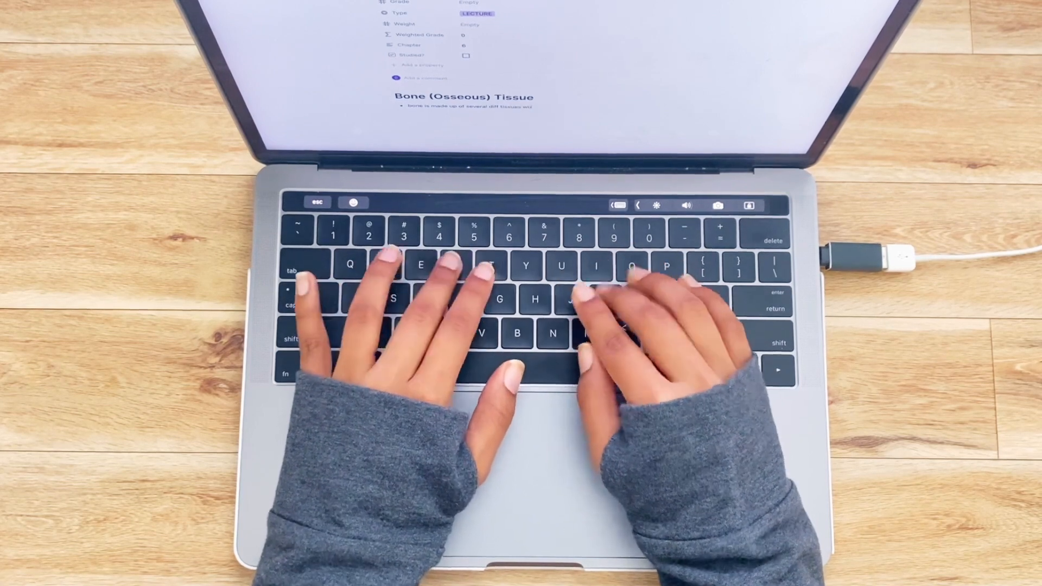
pyautogui.write('rking together:')
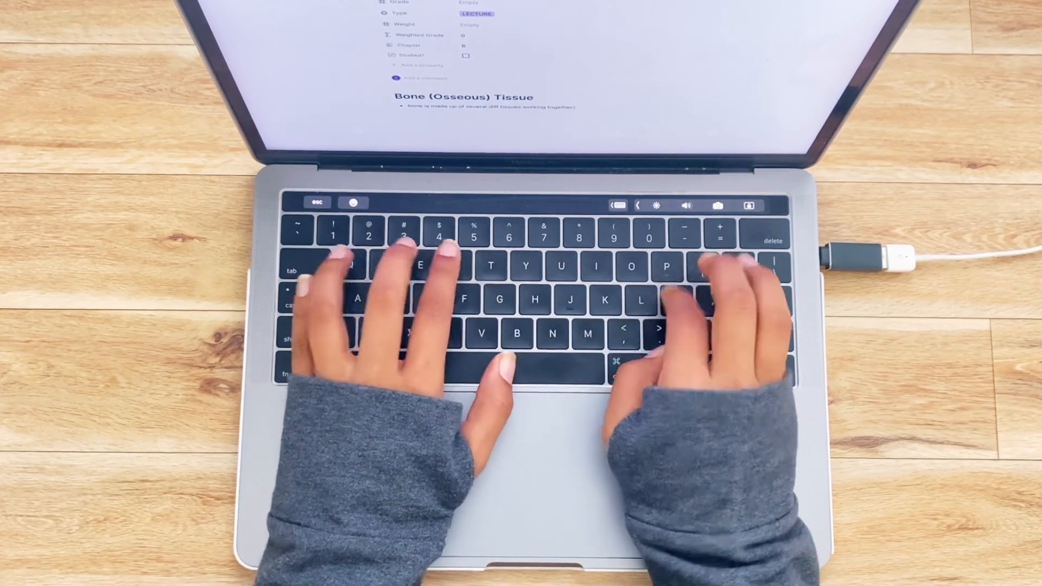
# Add nested bullets "cartilage" and "epithelium" under the bone tissues bullet
pyautogui.press('Return')
pyautogui.press('Tab')
pyautogui.write('car')
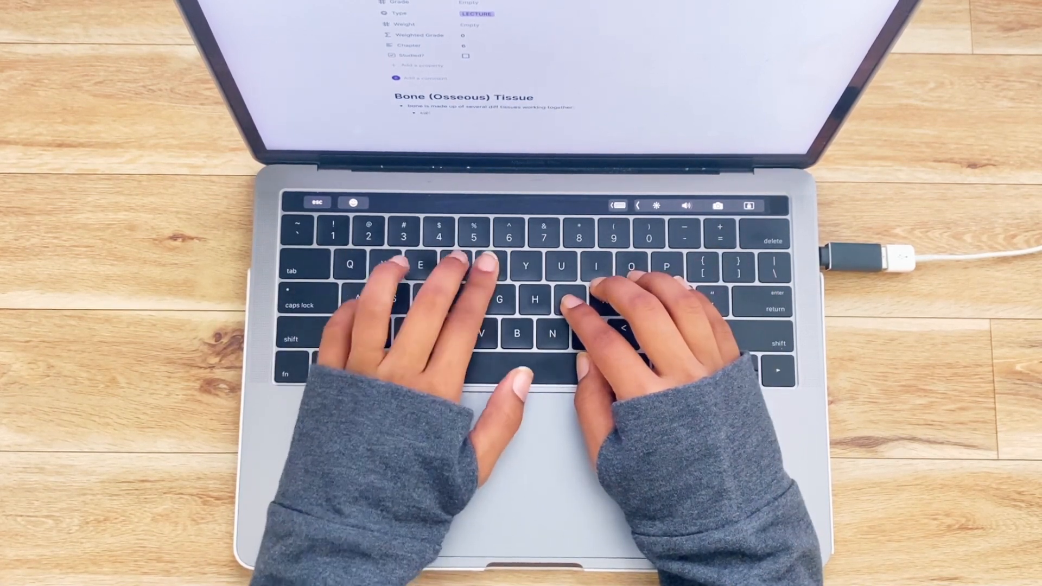
pyautogui.write('tiepi')
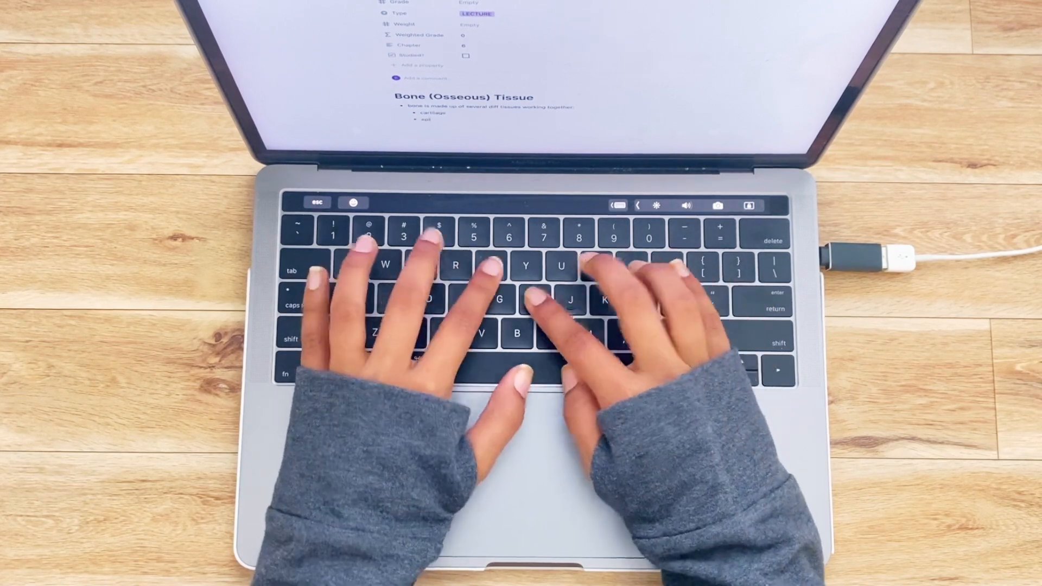
pyautogui.write('thelium')
# Add "nervous tissue" as the third nested bullet, correcting the typos
pyautogui.press('Return')
pyautogui.write('nerbou')
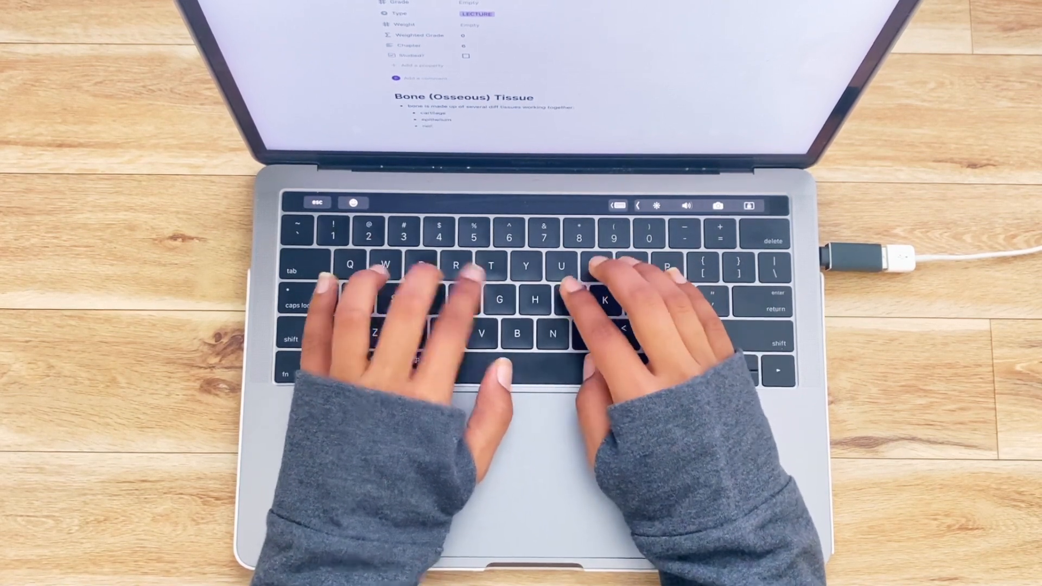
pyautogui.press('BackSpace')
pyautogui.press('BackSpace')
pyautogui.press('BackSpace')
pyautogui.write('vouse ti')
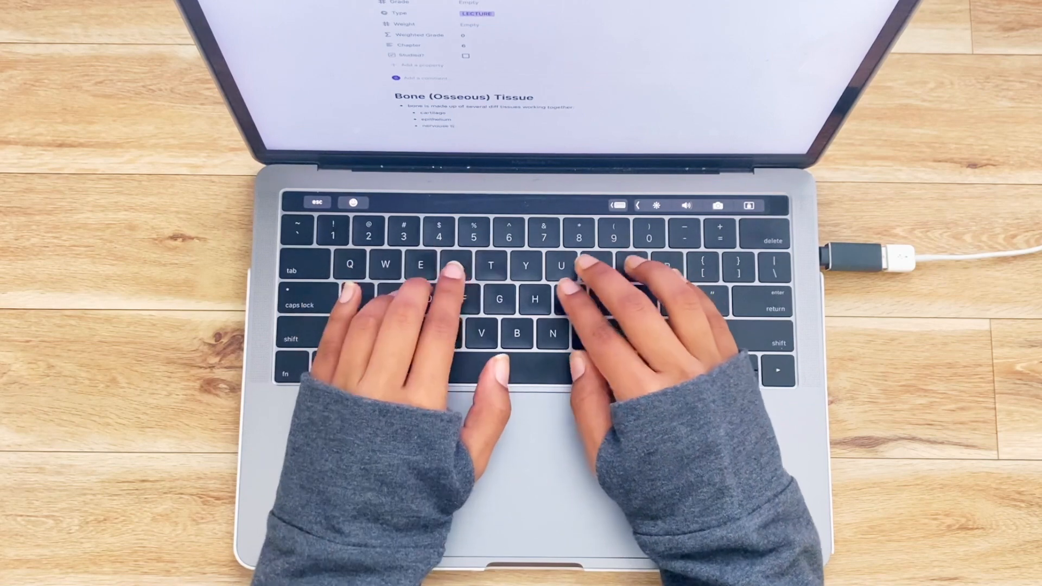
pyautogui.press('BackSpace')
pyautogui.press('BackSpace')
pyautogui.press('BackSpace')
pyautogui.press('BackSpace')
pyautogui.write('tissue')
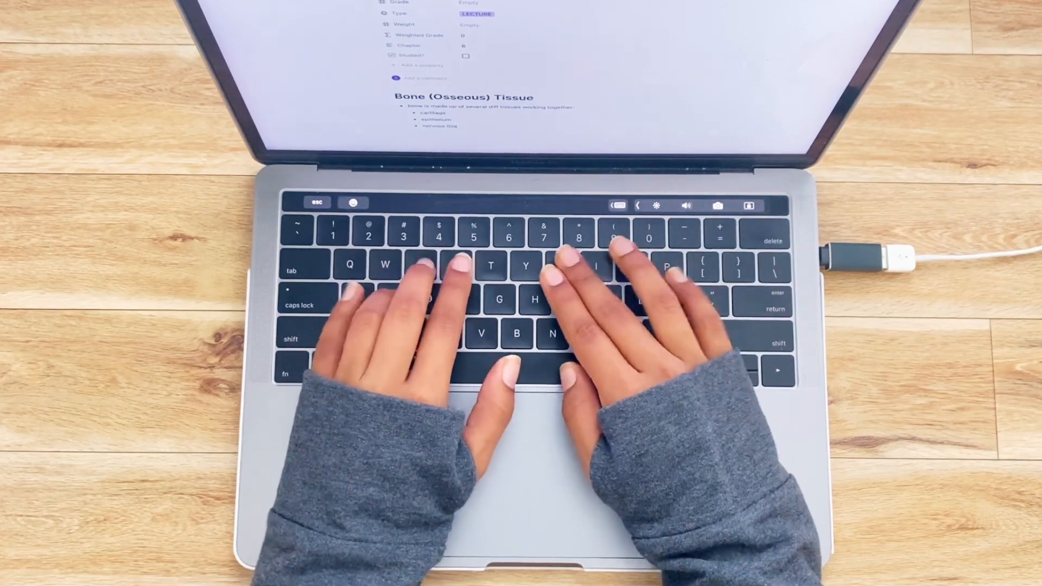
# Add "adipose tissue" and "dense connective tissue" as the last nested bullets
pyautogui.press('Return')
pyautogui.write('adipose tis')
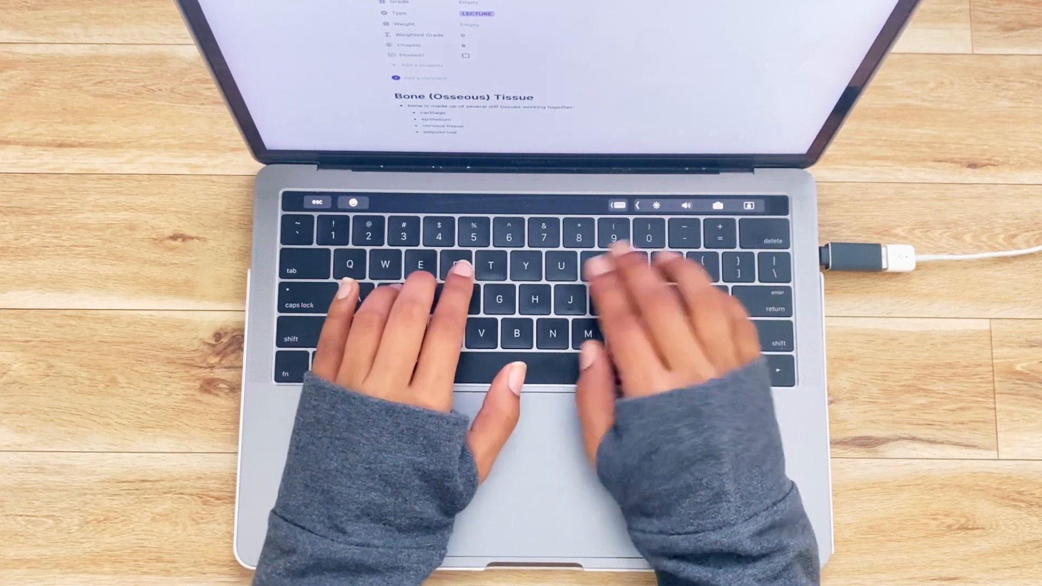
pyautogui.press('BackSpace')
pyautogui.write('issue')
pyautogui.press('Return')
pyautogui.write('dense connective ti')
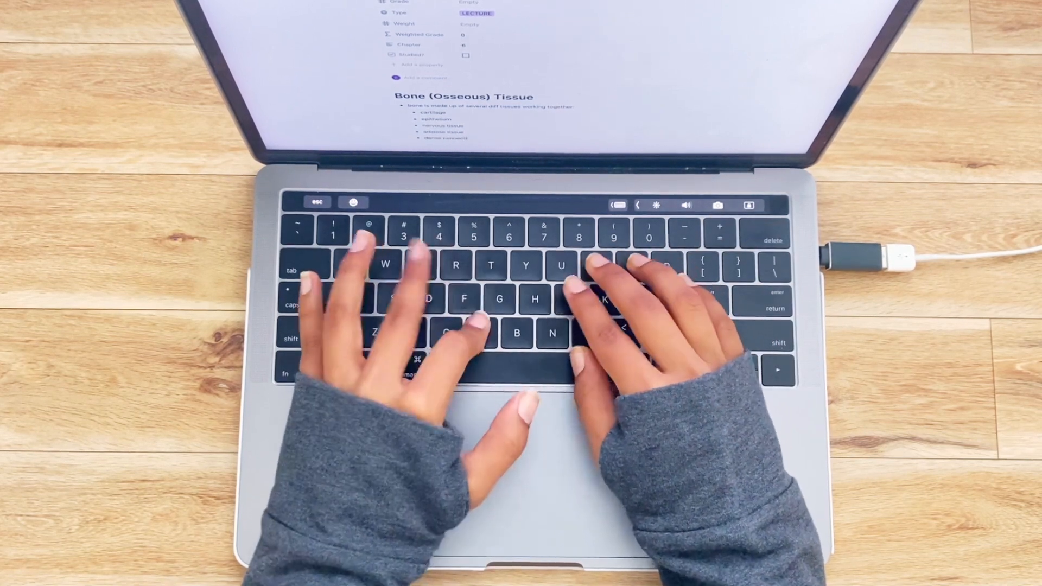
pyautogui.press('BackSpace')
pyautogui.write('issue')
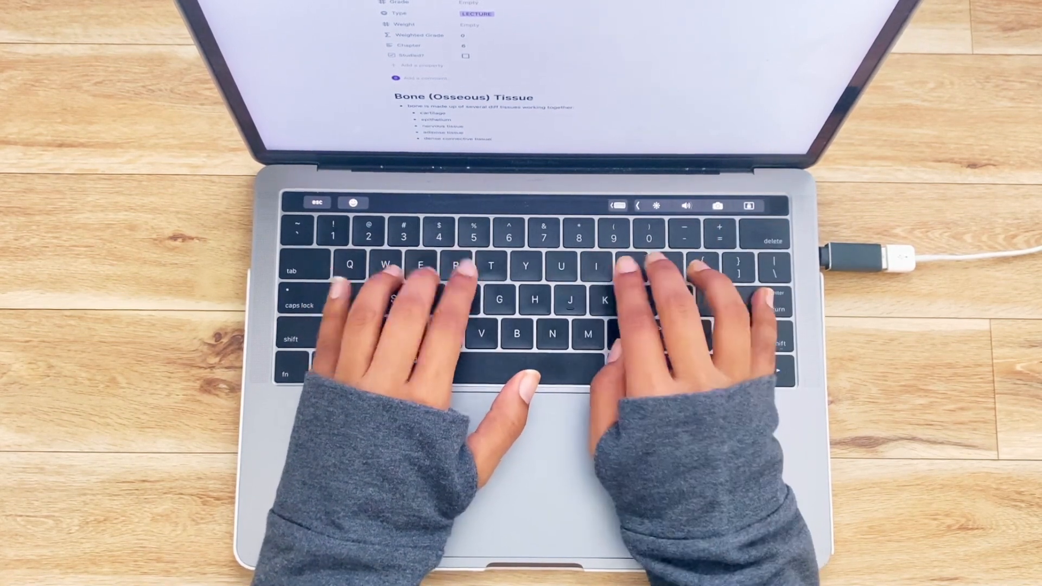
pyautogui.press('Return')
pyautogui.press('BackSpace')
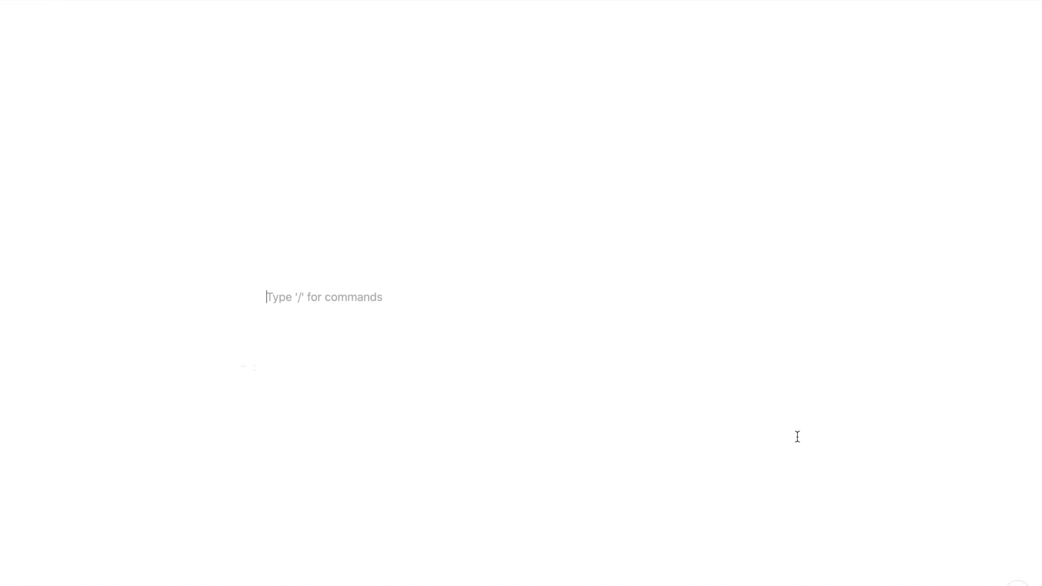
# Begin a line of text with "so" on the blank page
pyautogui.write('so')
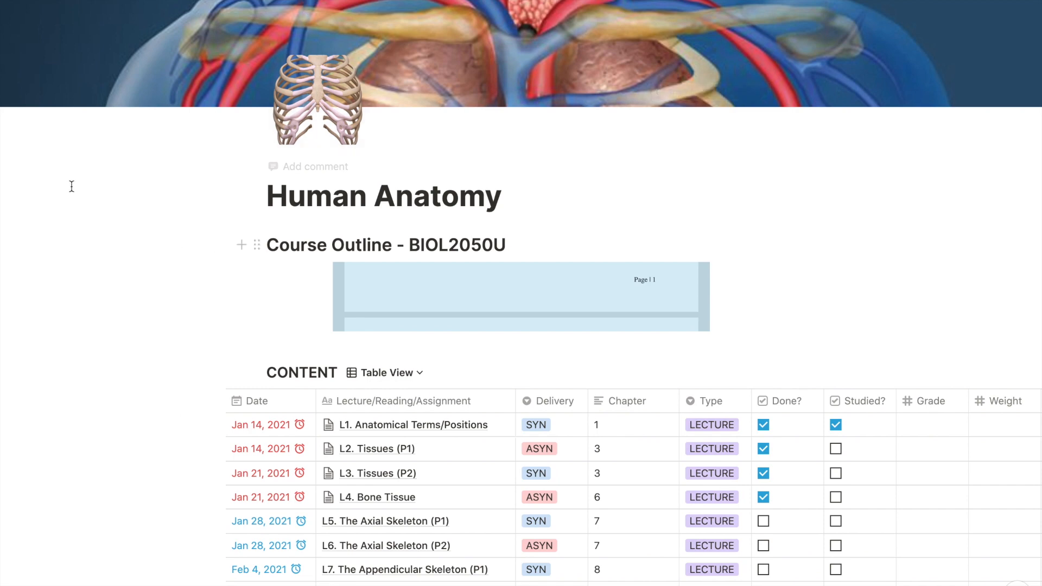
# Open the workspace's plan settings and compare the plans, highlighting the current monthly cost and the Personal Pro price
pyautogui.moveTo(13, 203)
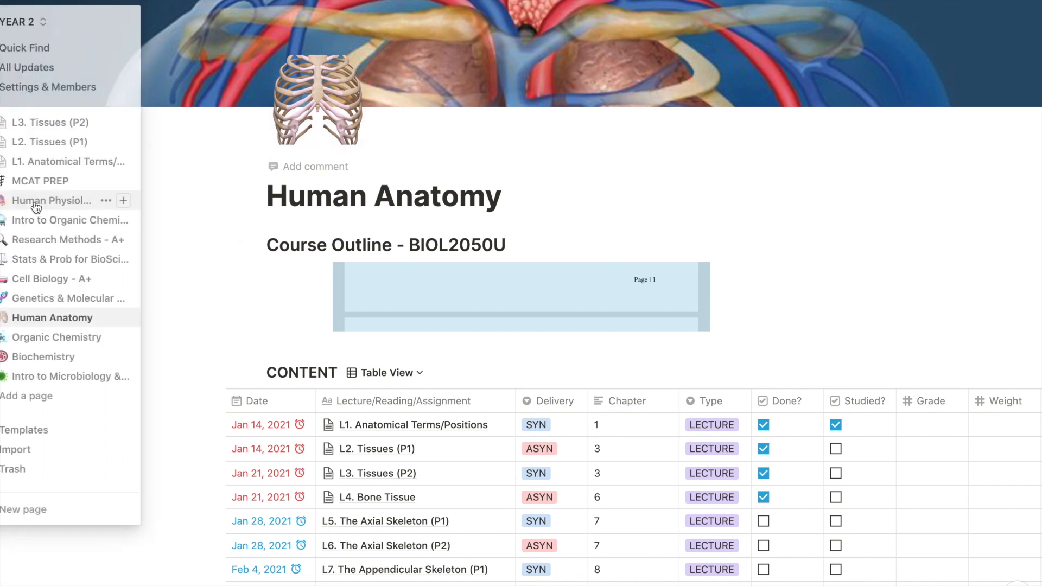
pyautogui.click(57, 82)
pyautogui.click(226, 264)
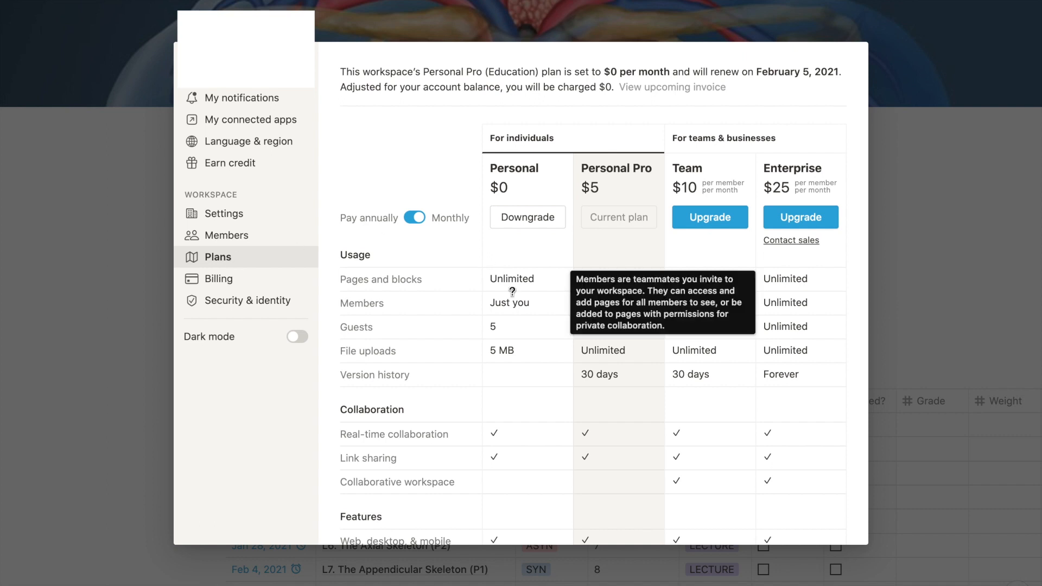
pyautogui.scroll(-1, 514, 293)
pyautogui.scroll(1, 513, 296)
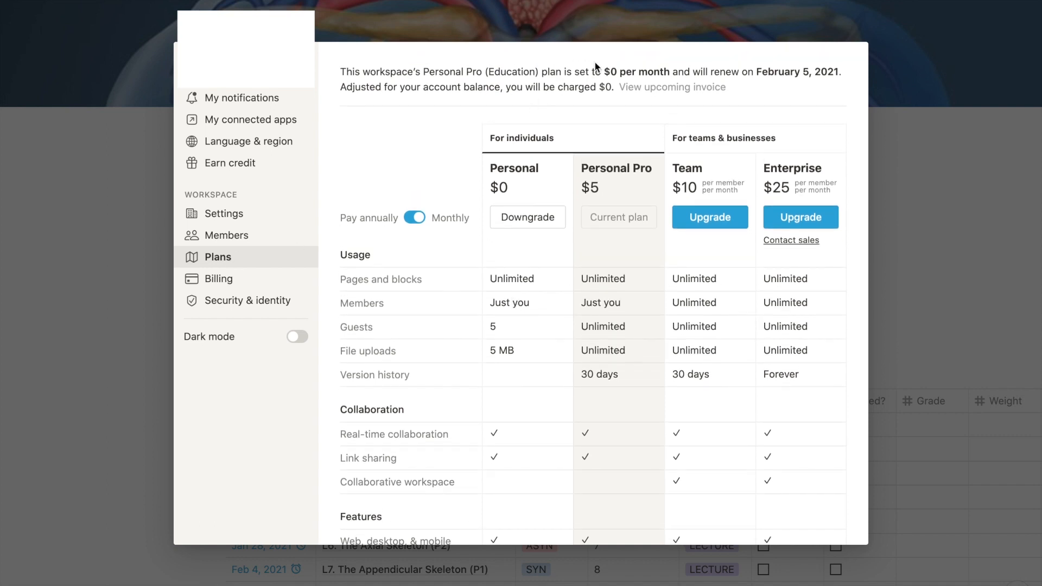
pyautogui.moveTo(603, 67); pyautogui.dragTo(664, 73)
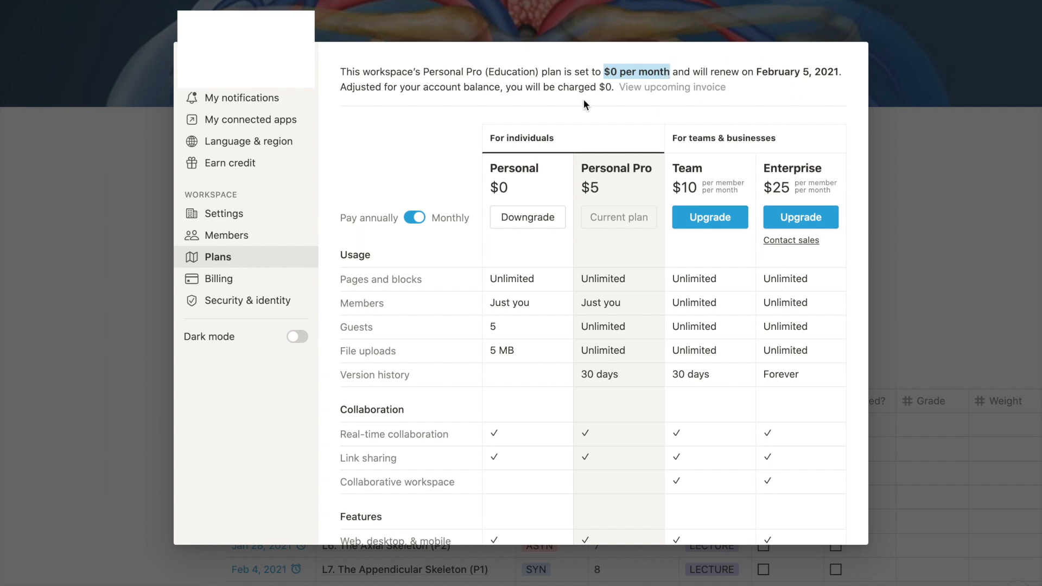
pyautogui.click(582, 168)
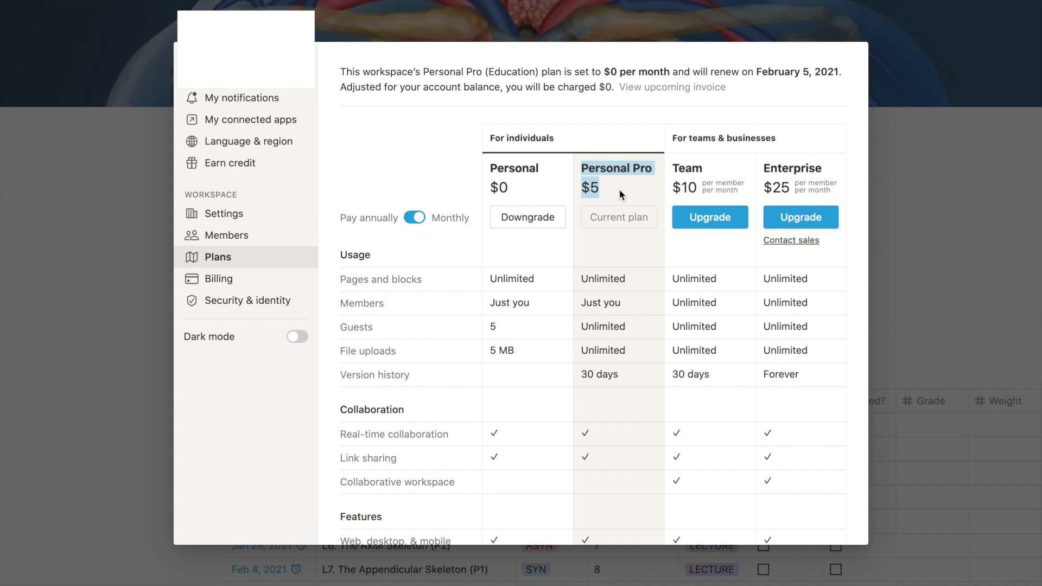
# Read the plan FAQ and highlight the answer to whether Notion can be used for free
pyautogui.scroll(-7, 620, 190)
pyautogui.scroll(-10, 619, 190)
pyautogui.scroll(-9, 620, 190)
pyautogui.scroll(-4, 620, 190)
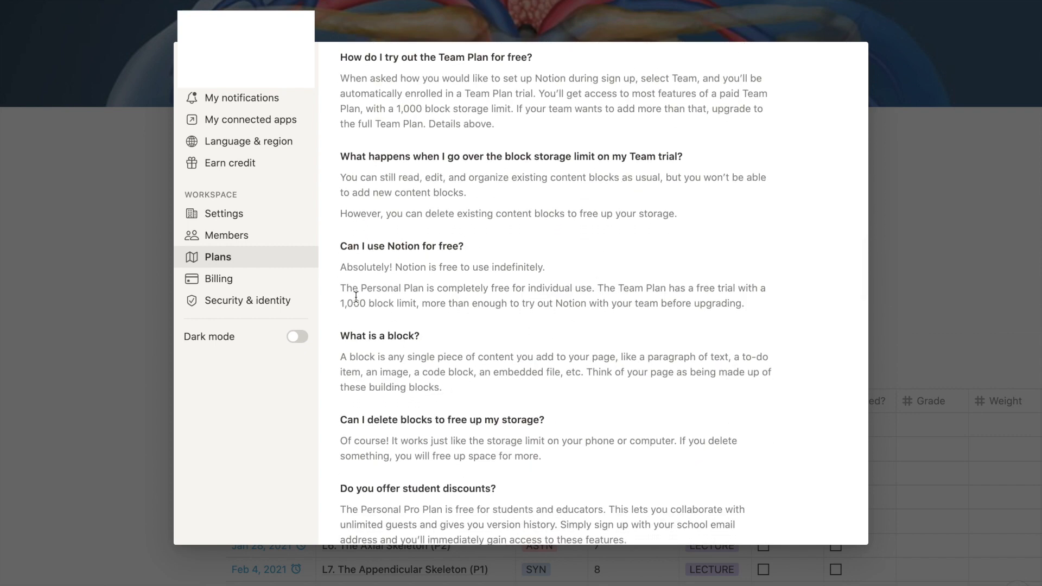
pyautogui.moveTo(340, 266); pyautogui.dragTo(560, 277)
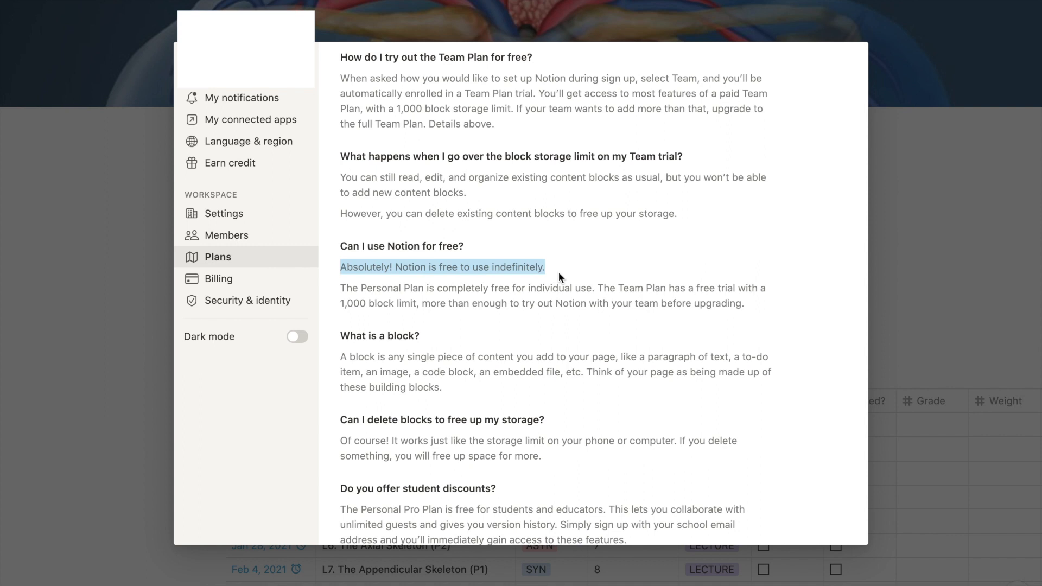
pyautogui.click(491, 348)
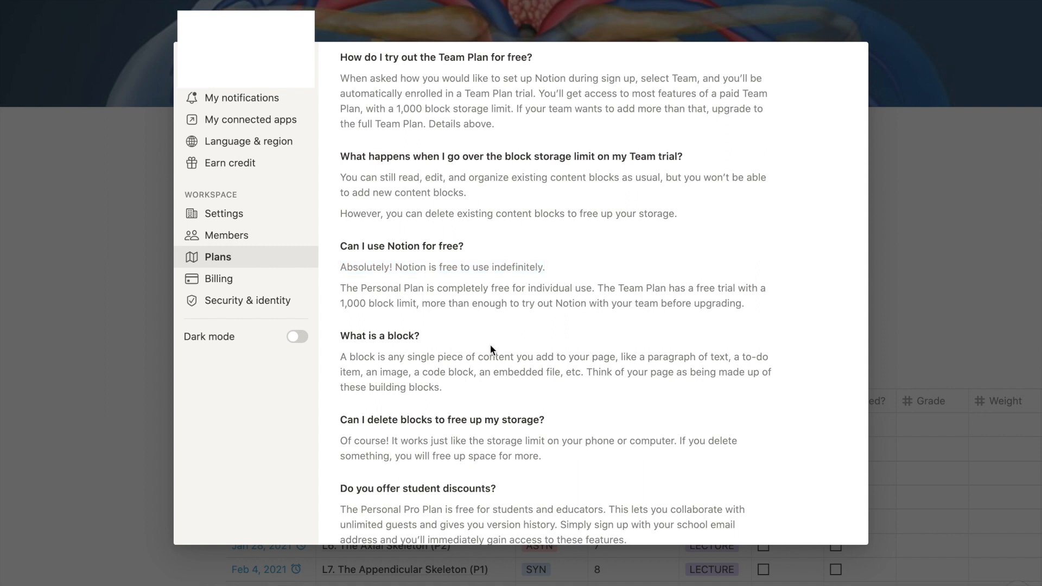
# Open the workspace's billing settings and highlight details in them
pyautogui.click(222, 289)
pyautogui.moveTo(628, 107); pyautogui.dragTo(692, 112)
pyautogui.moveTo(559, 81); pyautogui.dragTo(354, 85)
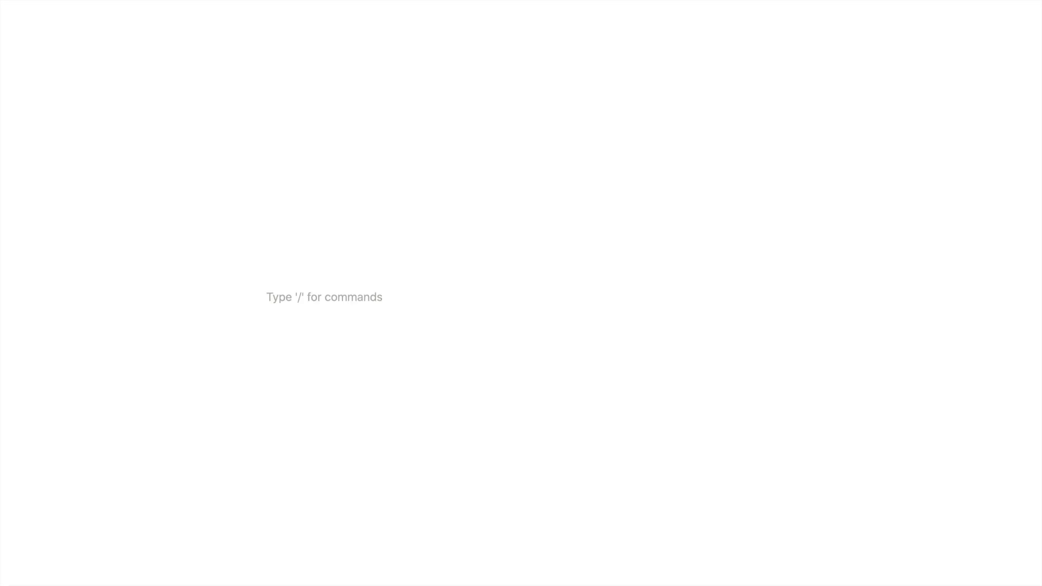
# Write a line beginning "okay, now let's get into t" on the blank page
pyautogui.write("okay, now let's get into t")
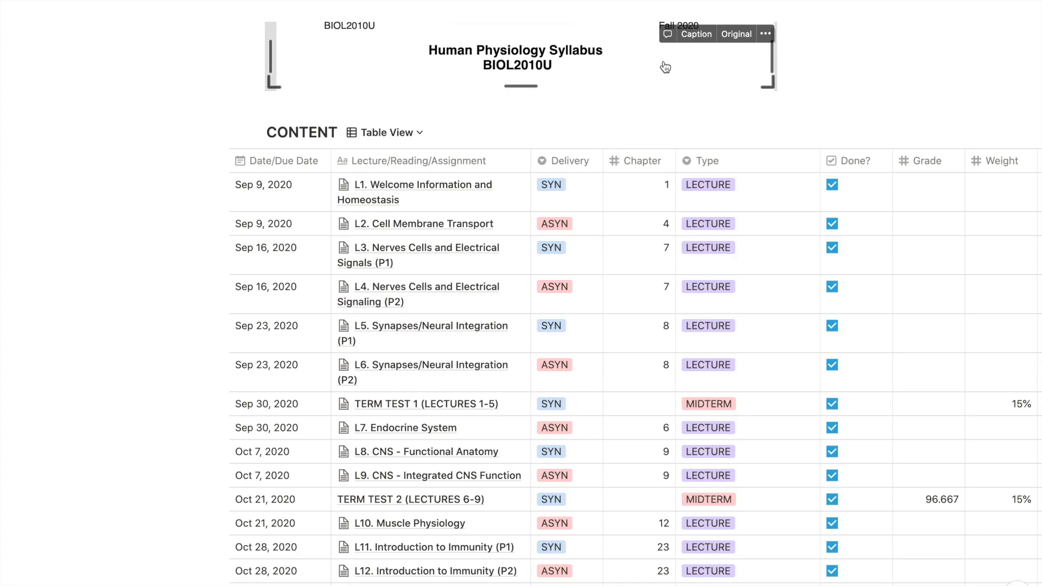
# Examine the Human Physiology content table, including its delivery, type, grade, weight and weighted grade columns
pyautogui.hscroll(4, 648, 315)
pyautogui.hscroll(2, 648, 314)
pyautogui.hscroll(-2, 648, 314)
pyautogui.scroll(-4, 647, 314)
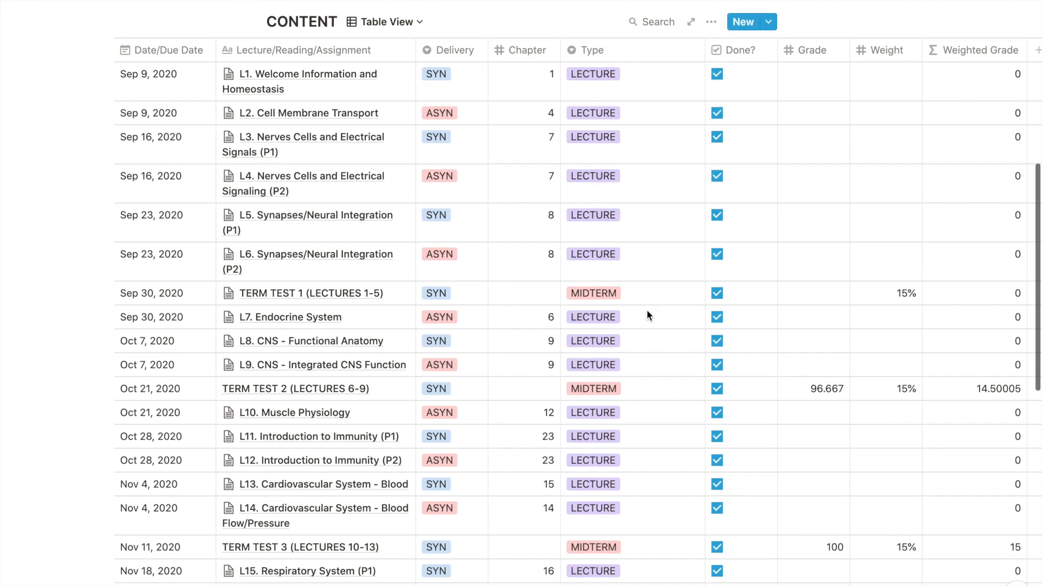
pyautogui.scroll(-1, 646, 315)
pyautogui.scroll(-2, 646, 314)
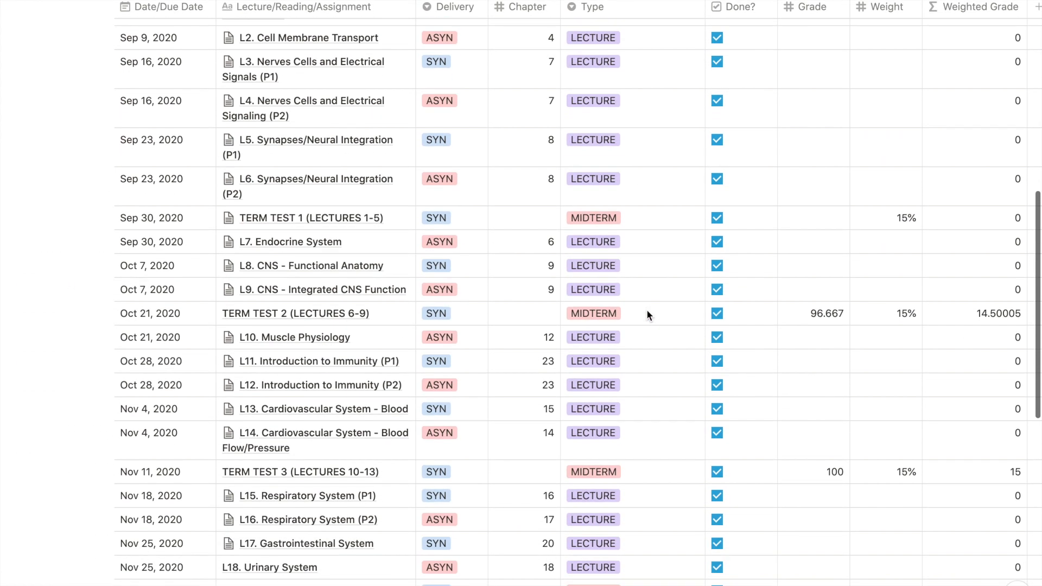
pyautogui.scroll(-2, 646, 314)
pyautogui.scroll(3, 646, 314)
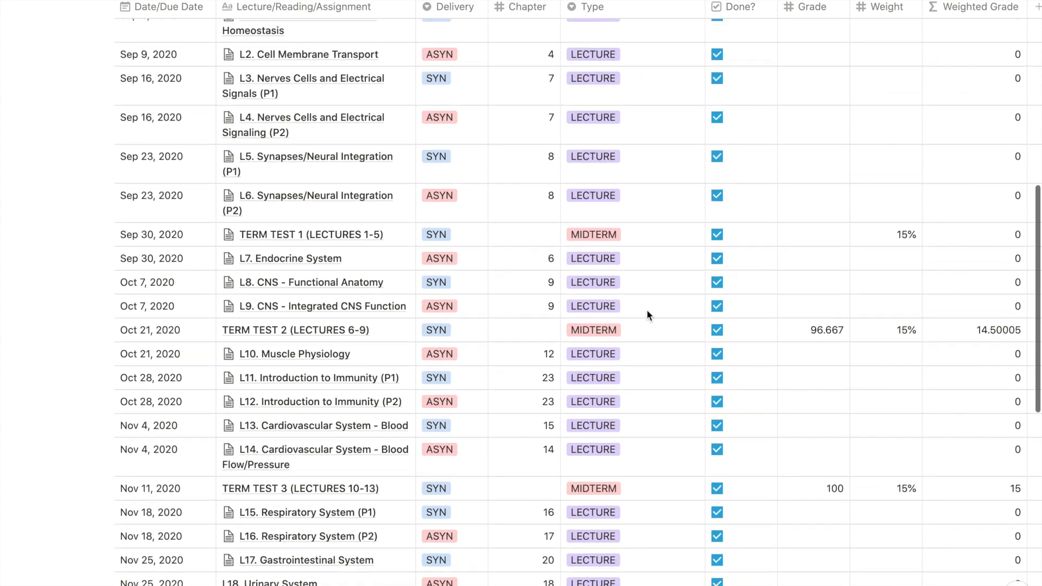
pyautogui.scroll(2, 646, 315)
pyautogui.hscroll(1, 646, 315)
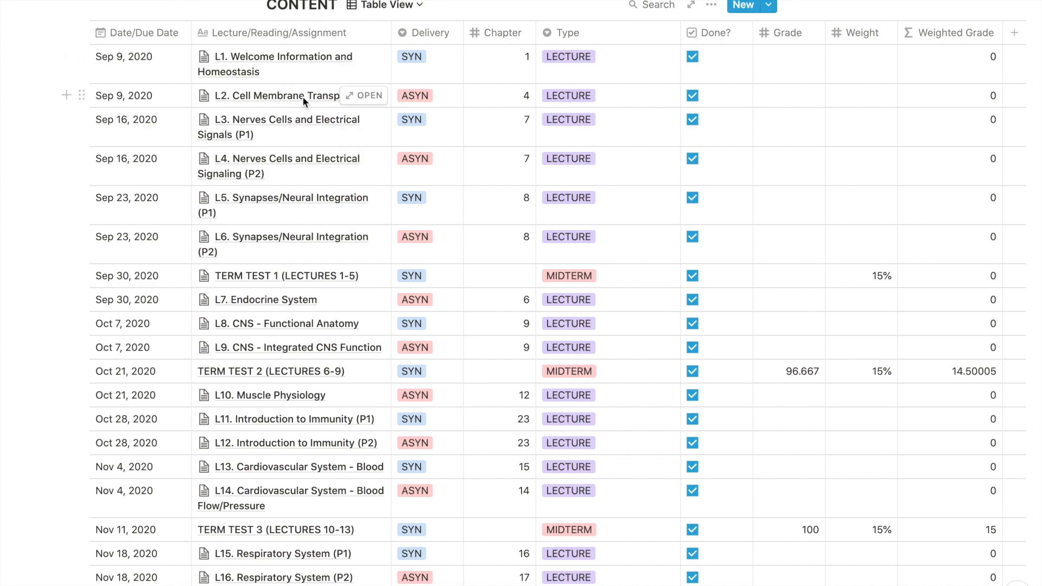
# Open the L2. Cell Membrane Transport lecture entry and read through its notes
pyautogui.click(360, 95)
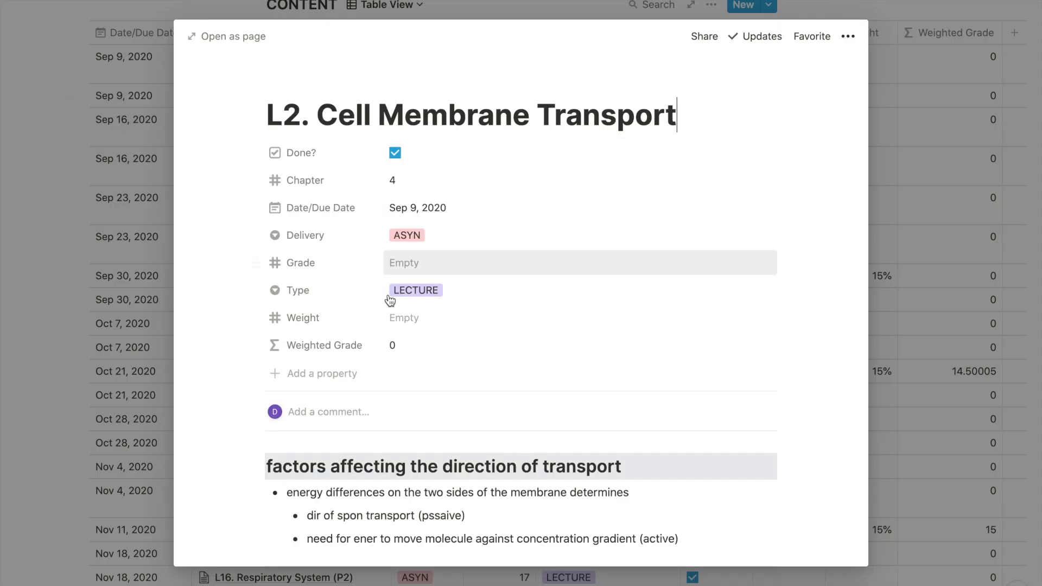
pyautogui.scroll(-6, 389, 297)
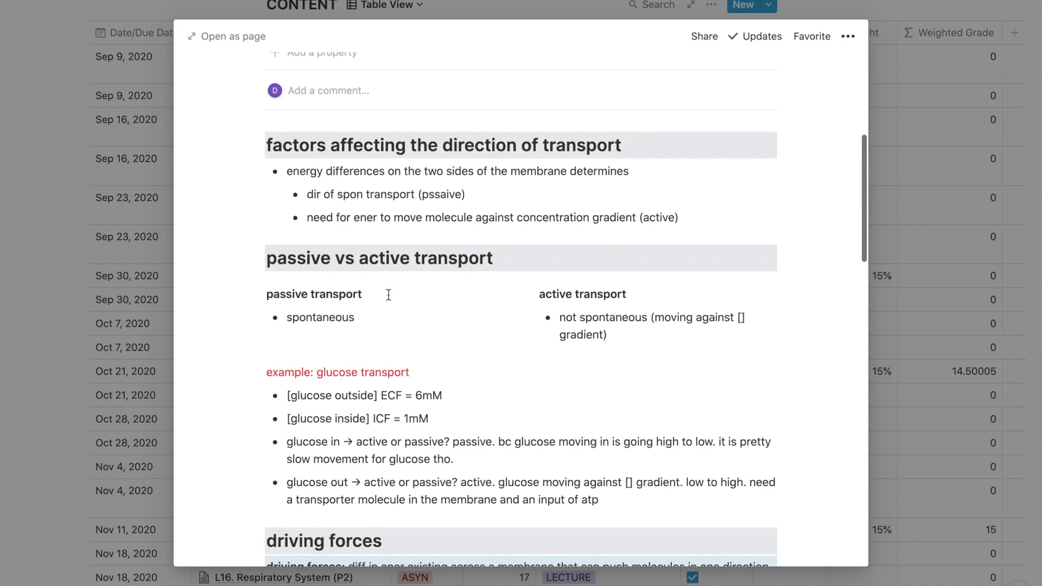
pyautogui.scroll(-20, 388, 295)
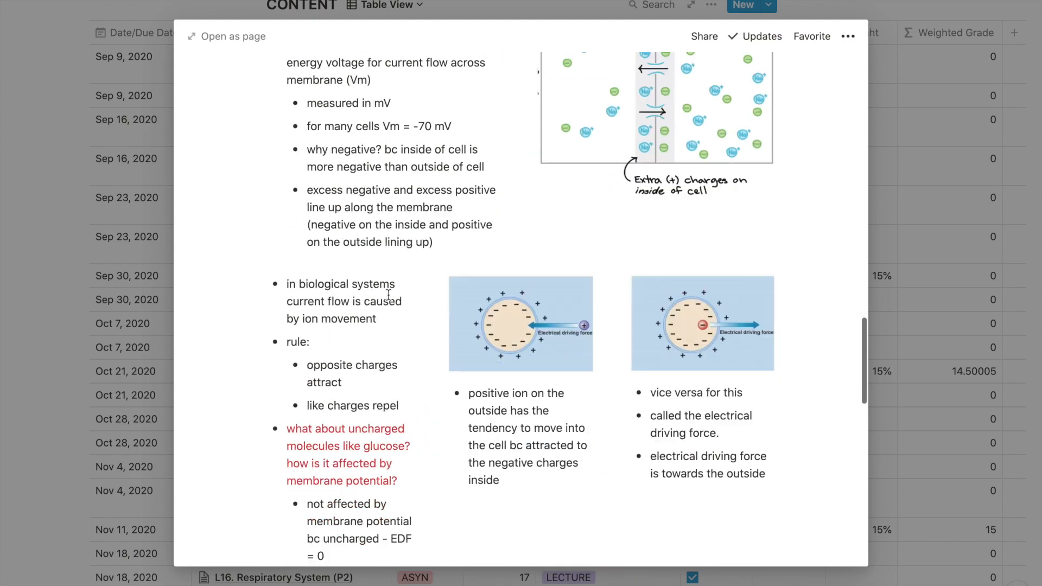
pyautogui.scroll(-20, 388, 294)
pyautogui.scroll(-20, 389, 295)
pyautogui.scroll(-15, 389, 294)
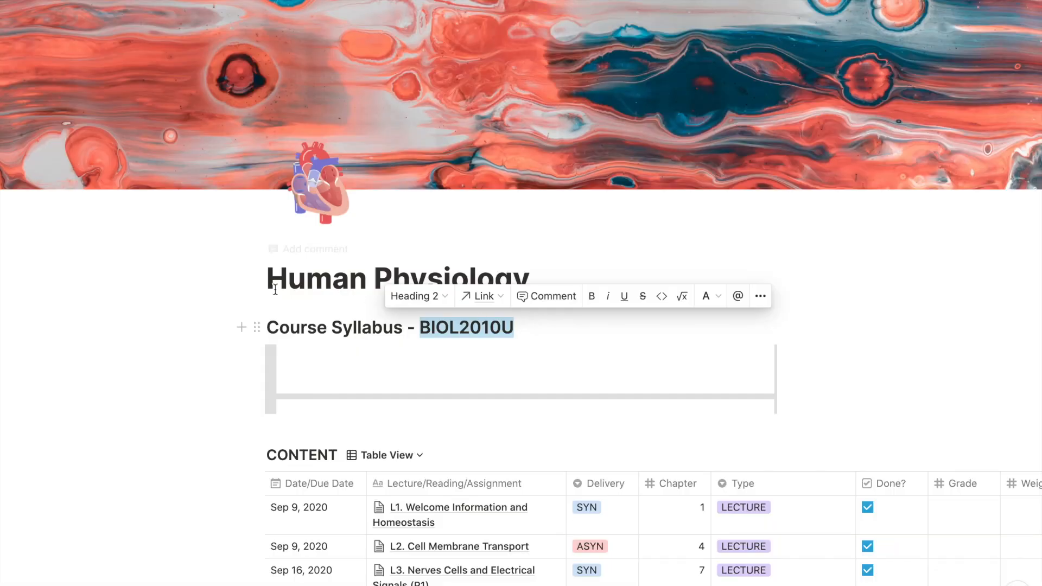
# Highlight the Human Physiology page title and review the emoji, image upload and link options for the page icon
pyautogui.click(266, 281)
pyautogui.moveTo(308, 282); pyautogui.dragTo(527, 287)
pyautogui.click(682, 175)
pyautogui.click(334, 194)
pyautogui.click(334, 194)
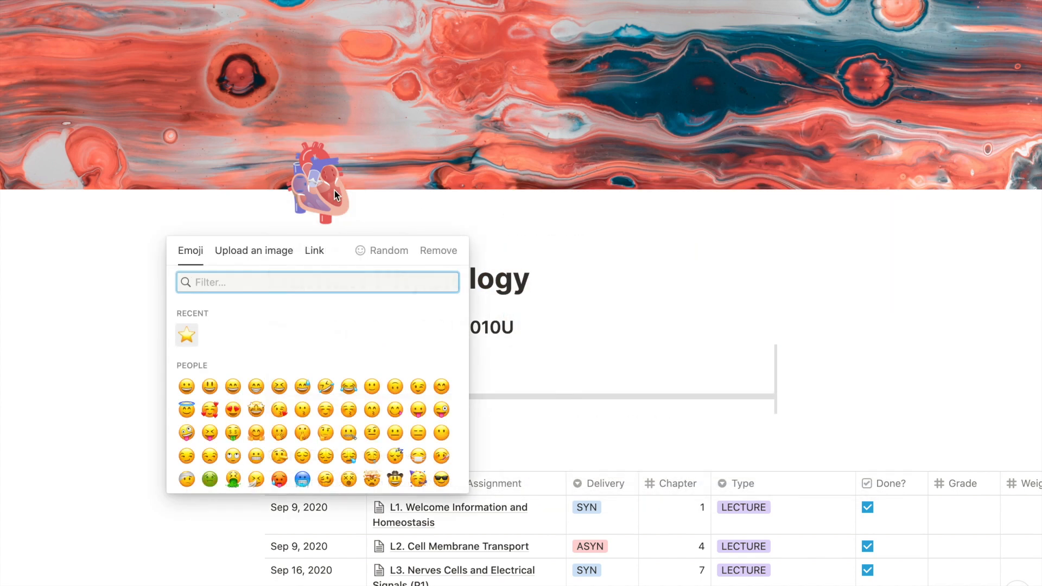
pyautogui.click(275, 248)
pyautogui.click(310, 251)
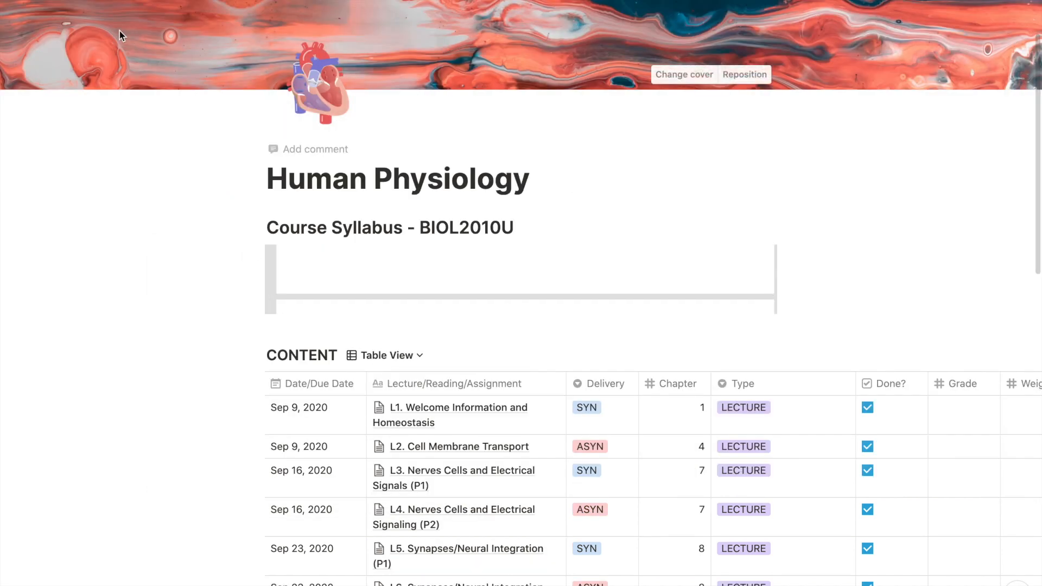
# Look over the embedded course syllabus and the content table on the Human Physiology page
pyautogui.moveTo(16, 81)
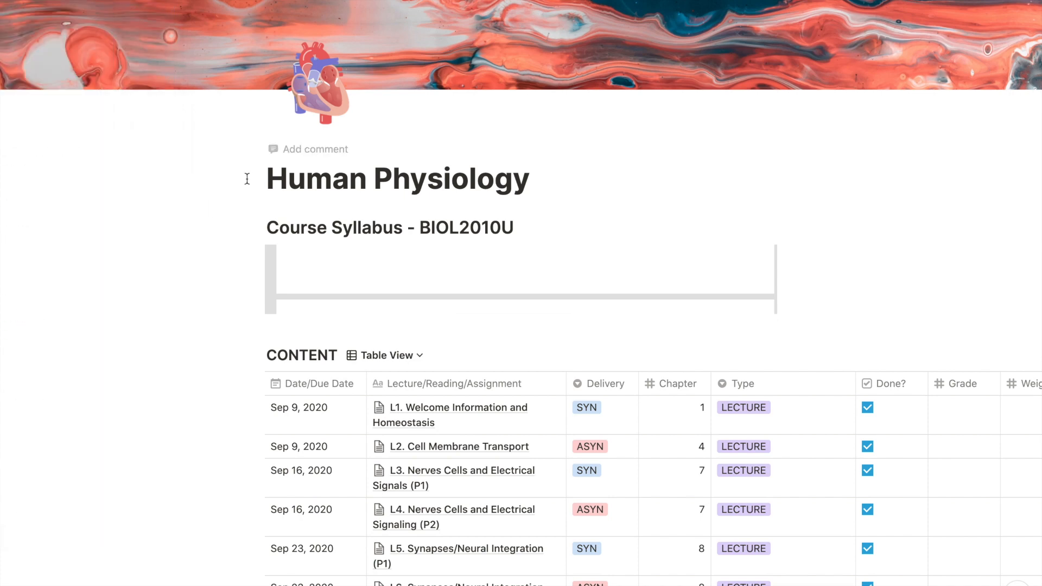
pyautogui.scroll(-3, 247, 178)
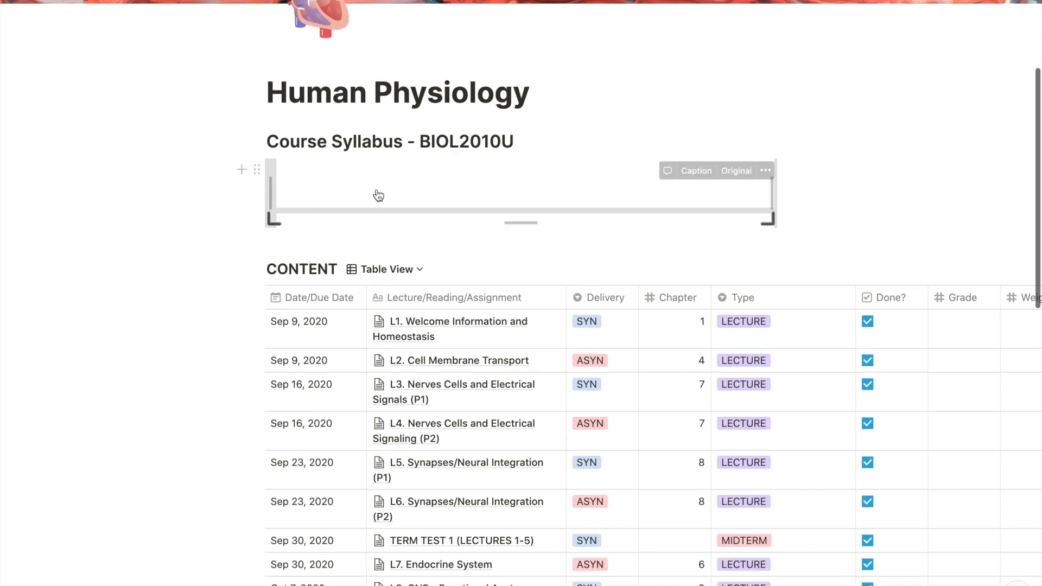
pyautogui.scroll(-1, 378, 196)
pyautogui.scroll(1, 378, 196)
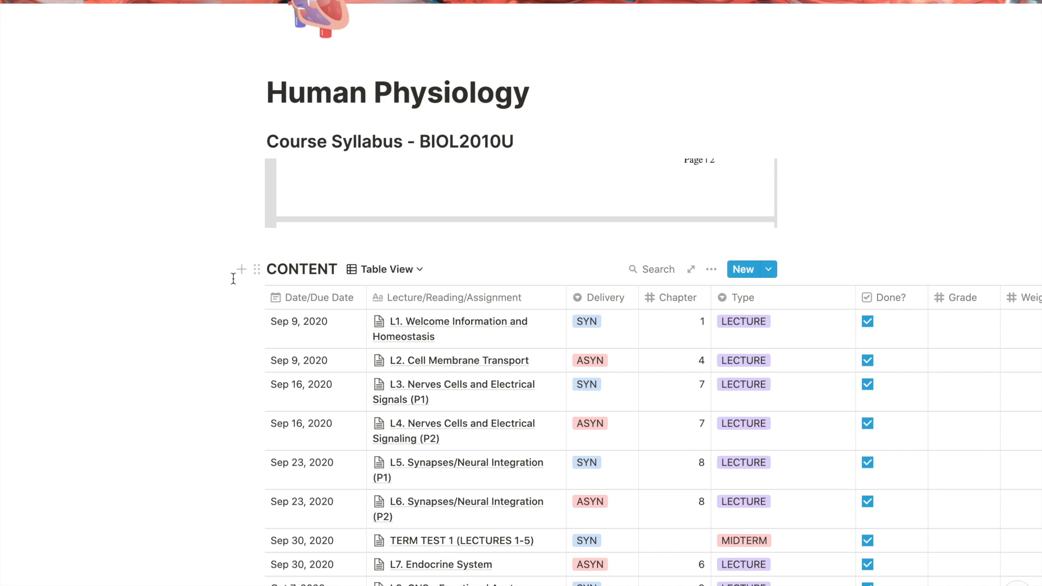
pyautogui.scroll(-3, 233, 278)
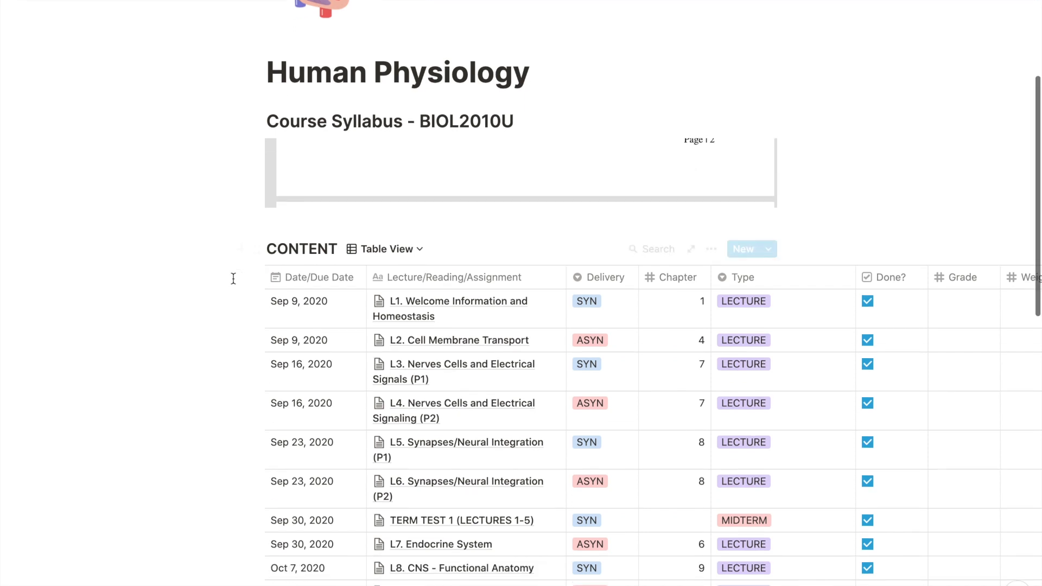
pyautogui.scroll(-5, 233, 278)
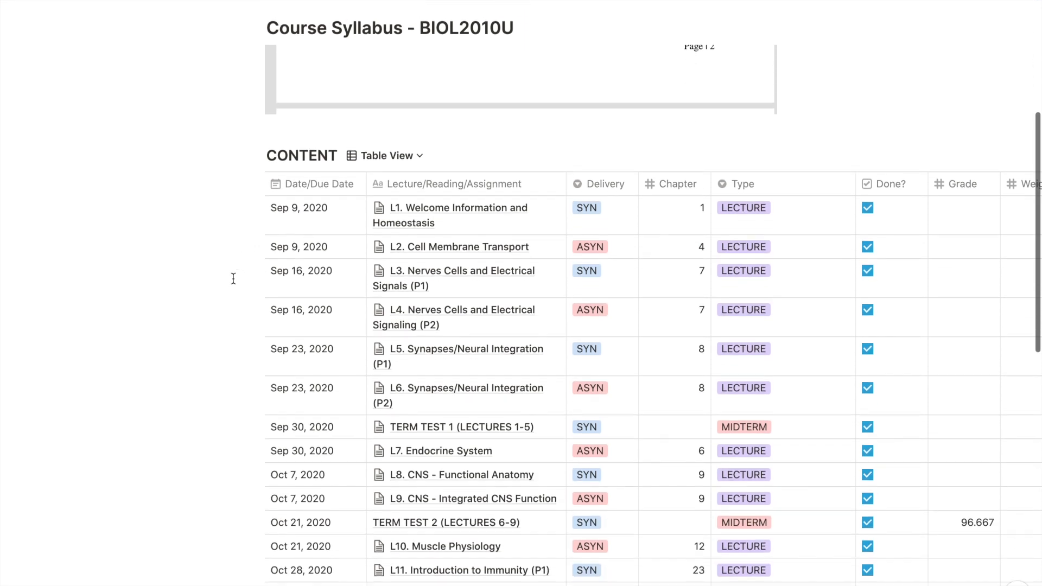
# Write "to embed the course syllabus:" above the content table and insert a PDF embed block below that line
pyautogui.write('to embed th')
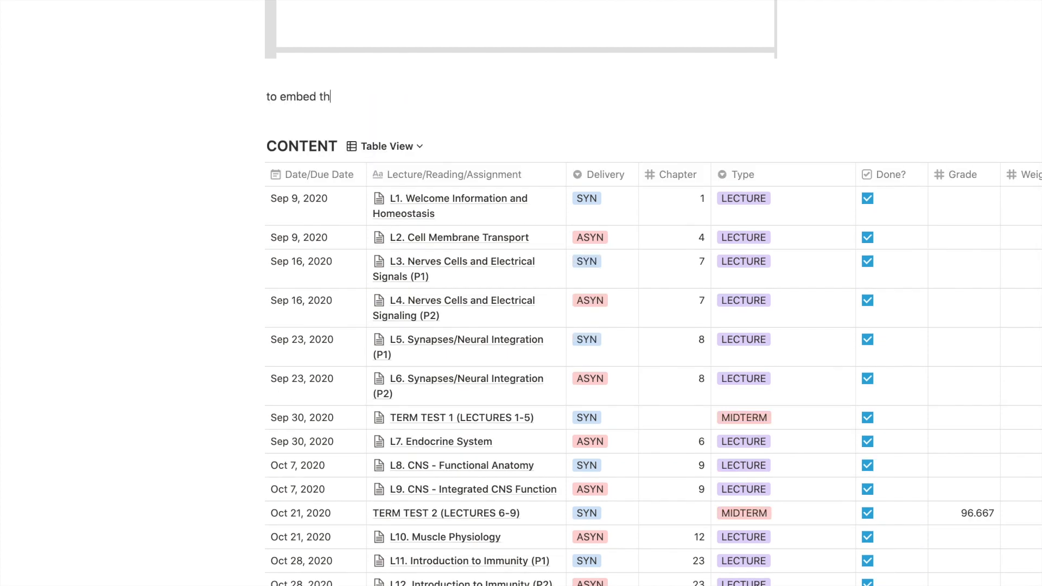
pyautogui.write('e course syllabus:')
pyautogui.press('Return')
pyautogui.write('/')
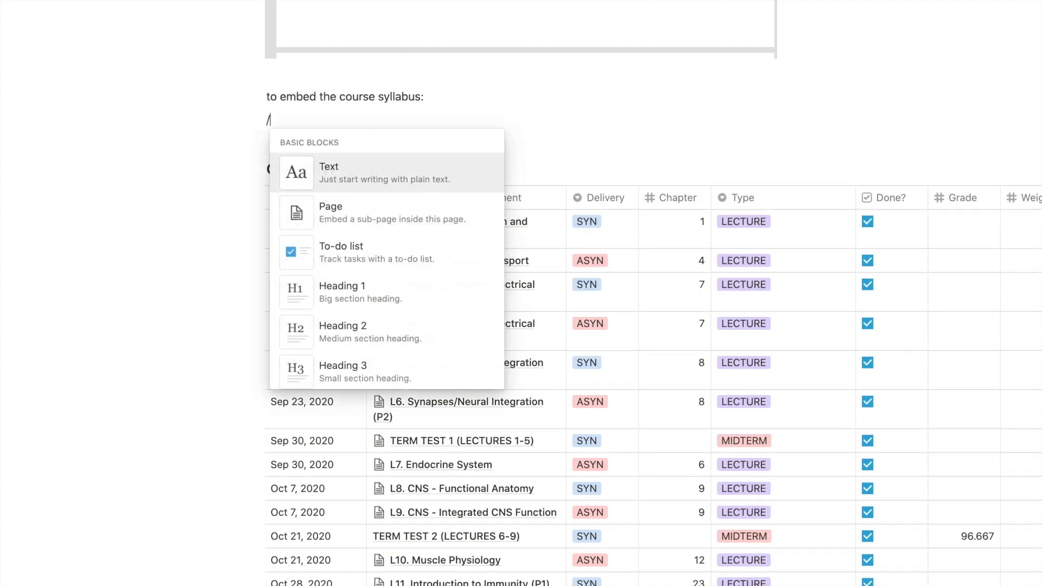
pyautogui.write('pdf')
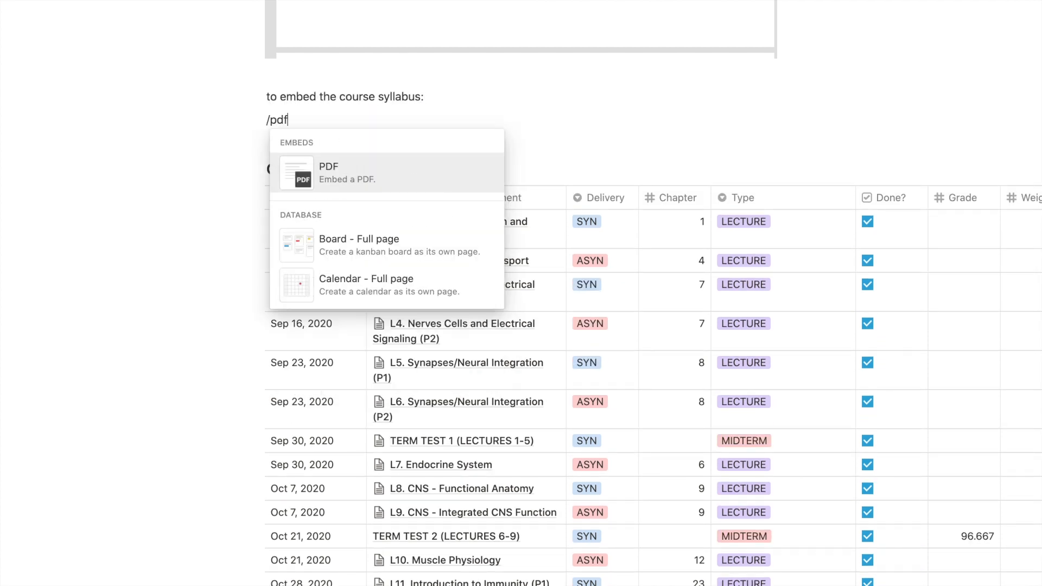
pyautogui.press('Return')
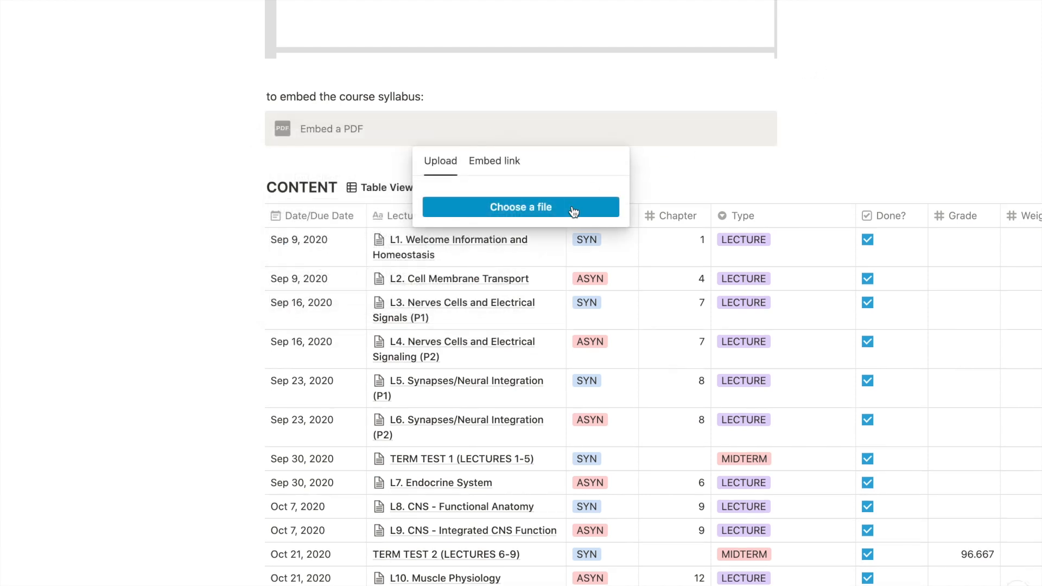
# Examine the content table's rows across to the grade, weight and weighted grade columns
pyautogui.scroll(-3, 598, 323)
pyautogui.hscroll(5, 598, 322)
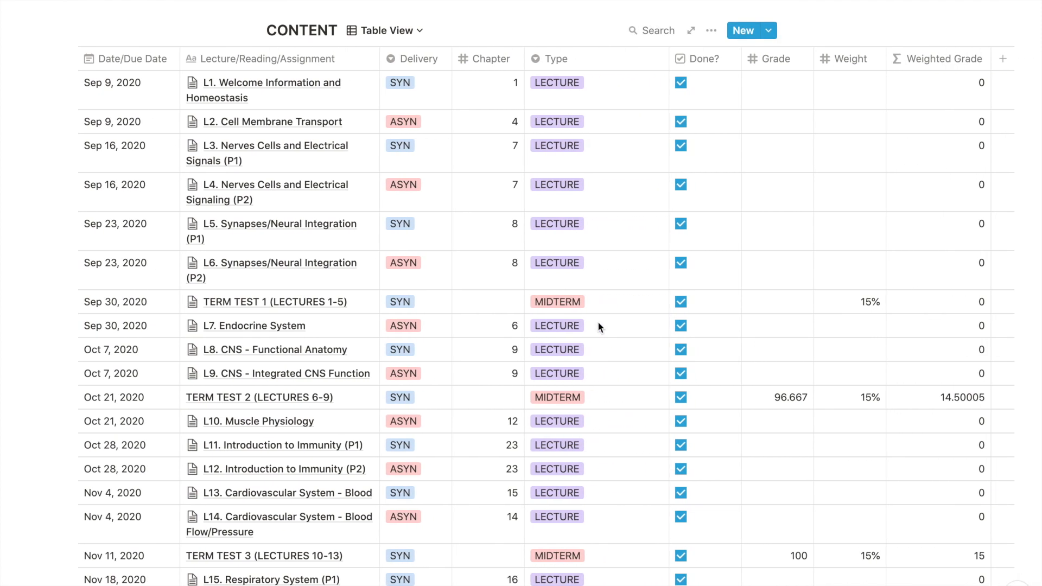
pyautogui.hscroll(-1, 597, 321)
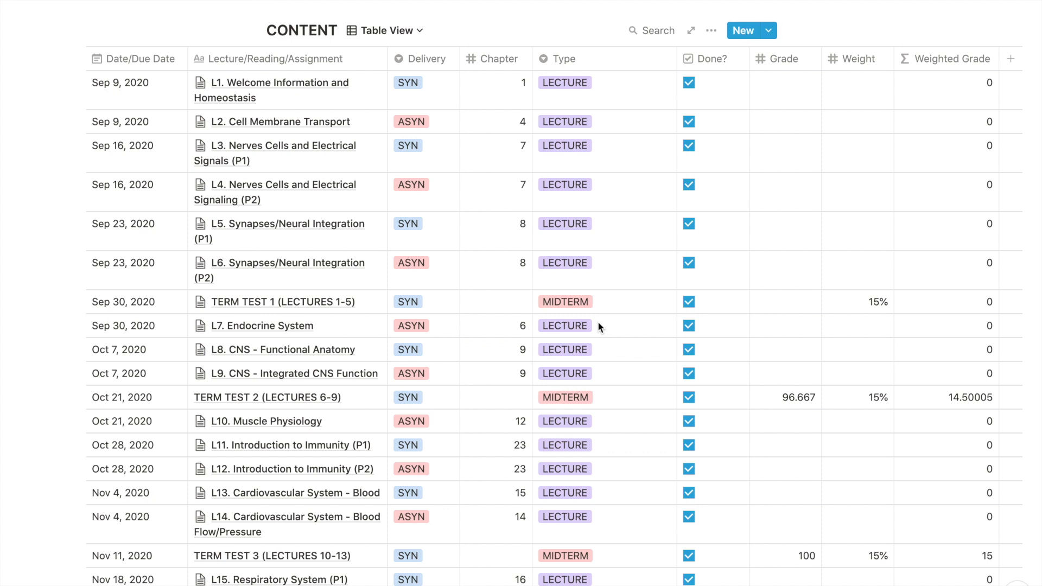
# Create a new page titled "Notion 2021 Template" with the heading "Course Syllabus - Insert Your Course Syllabus Here"
pyautogui.press('super+n')
pyautogui.write('Notion 2021 T')
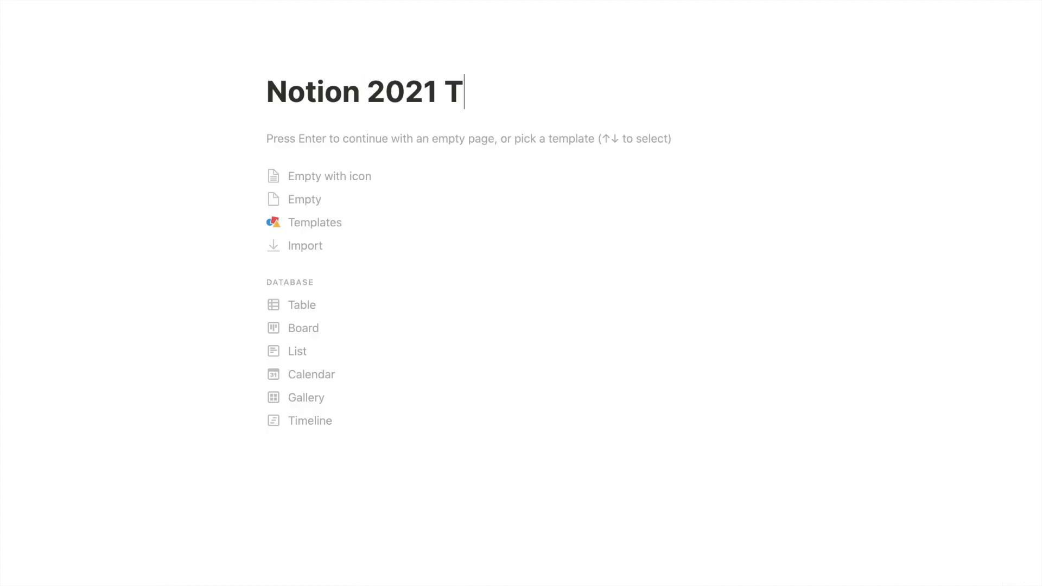
pyautogui.write('empl')
pyautogui.write('ate')
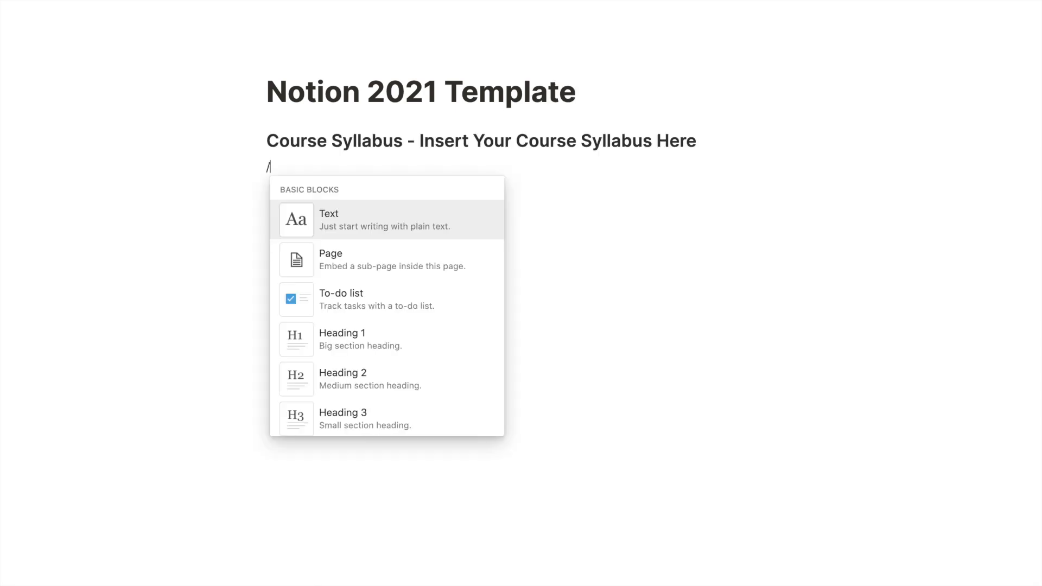
# Insert an empty PDF embed block under the course syllabus heading
pyautogui.write('pdf')
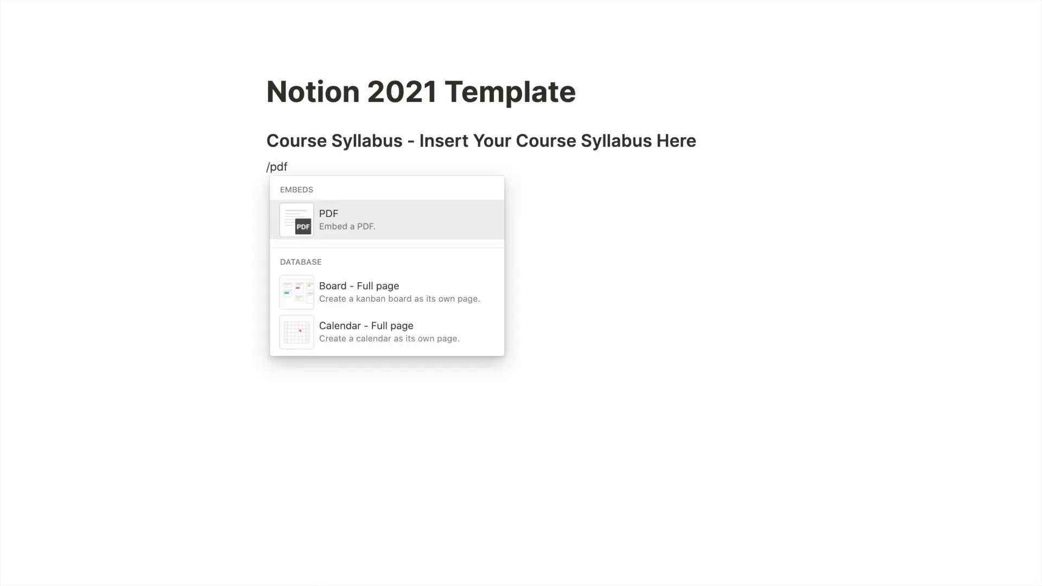
pyautogui.press('Return')
pyautogui.click(644, 440)
# Add an inline table titled CONTENT below the PDF block and rename its Name column "Lecture/Assignment/Reading"
pyautogui.write('/tabl')
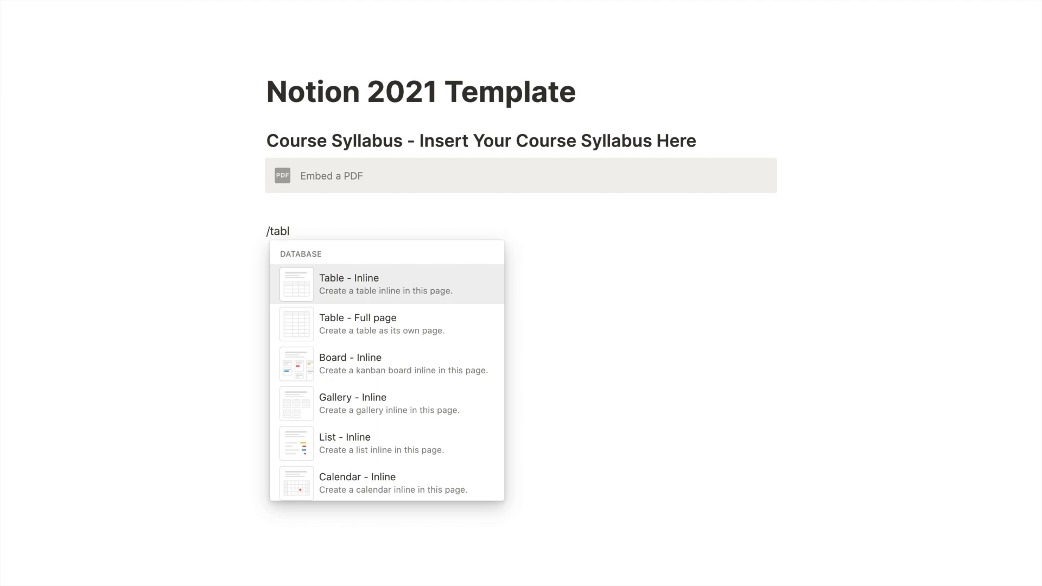
pyautogui.moveTo(486, 286)
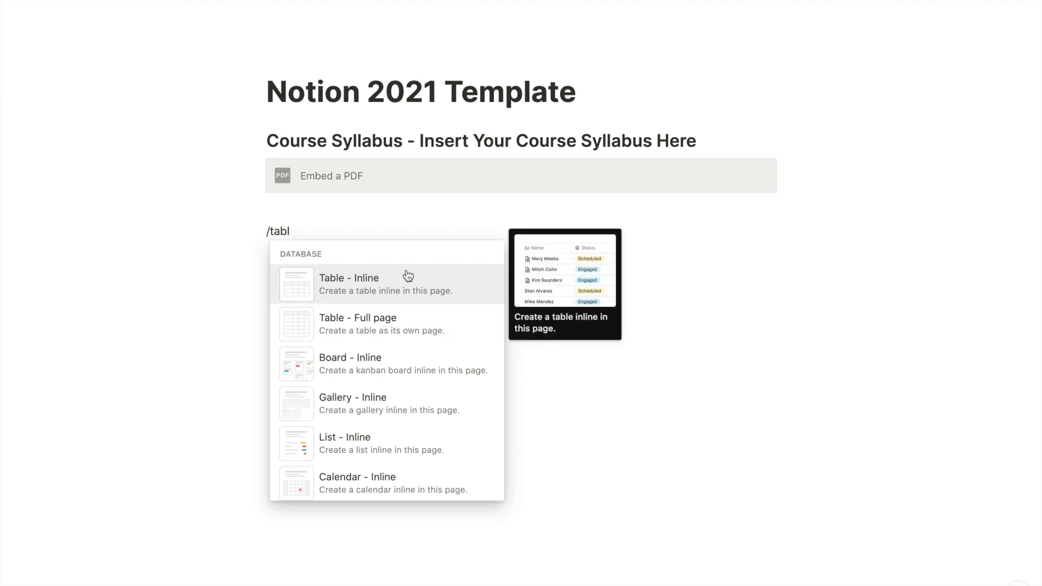
pyautogui.click(431, 286)
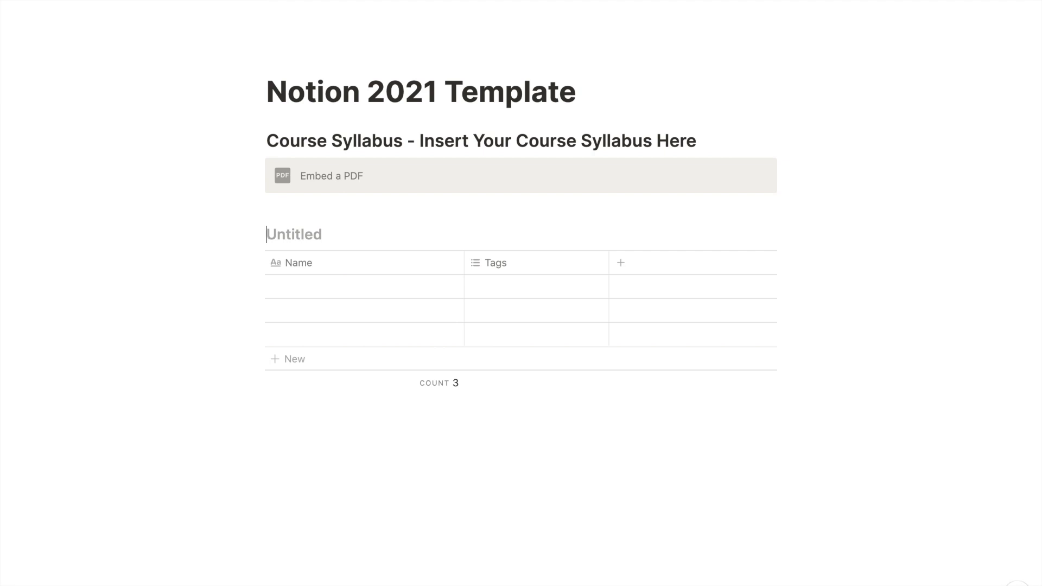
pyautogui.write('Lecture')
pyautogui.write('/Assignment/Reading')
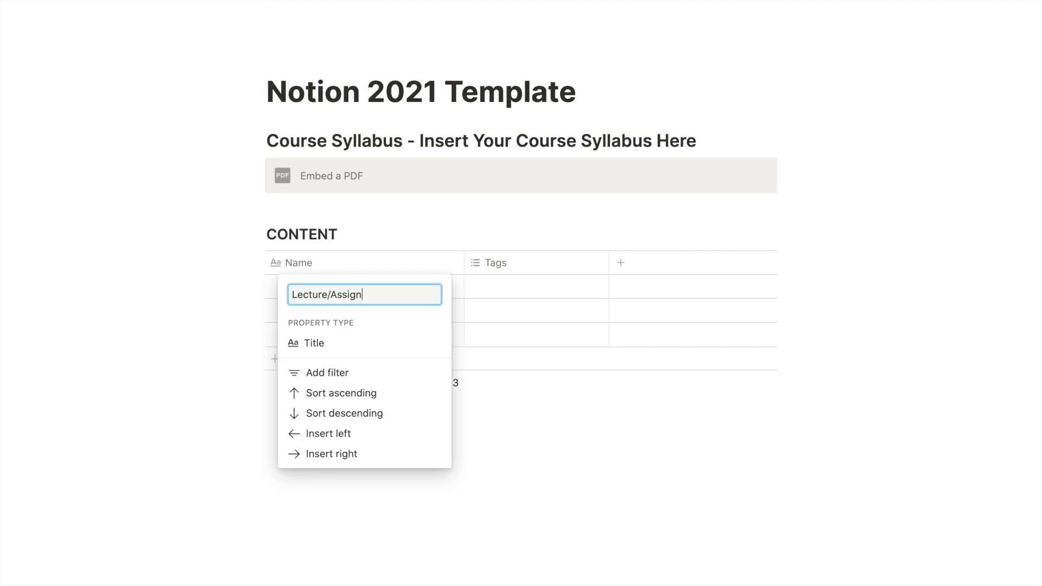
pyautogui.press('Return')
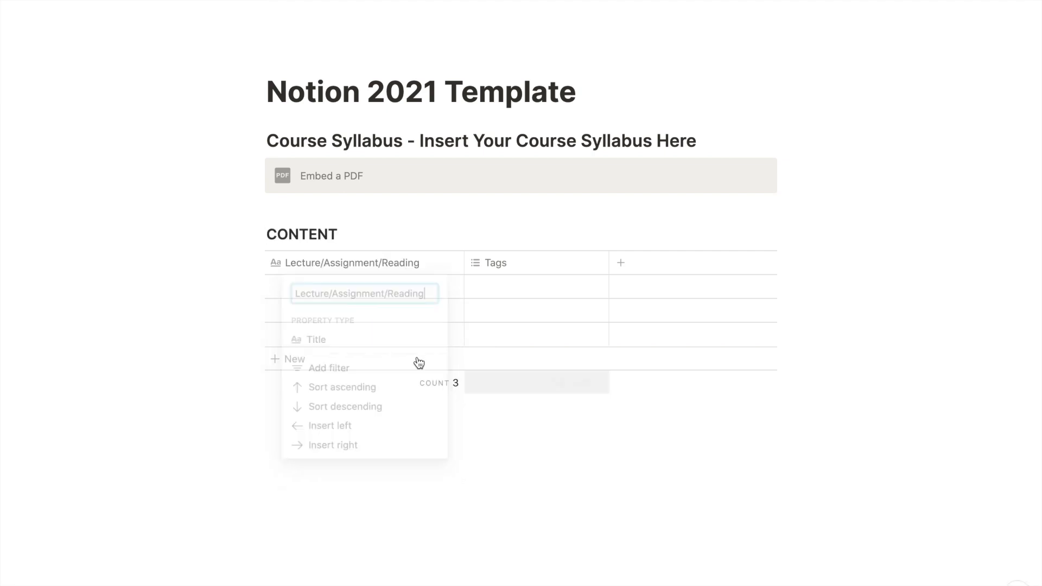
# Enter "L1. Welcome to Notion (P1)" and "L2. Welcome to Notion (P2)" as the first two table entries
pyautogui.click(353, 290)
pyautogui.write('L1. Welcome to Notion (P1')
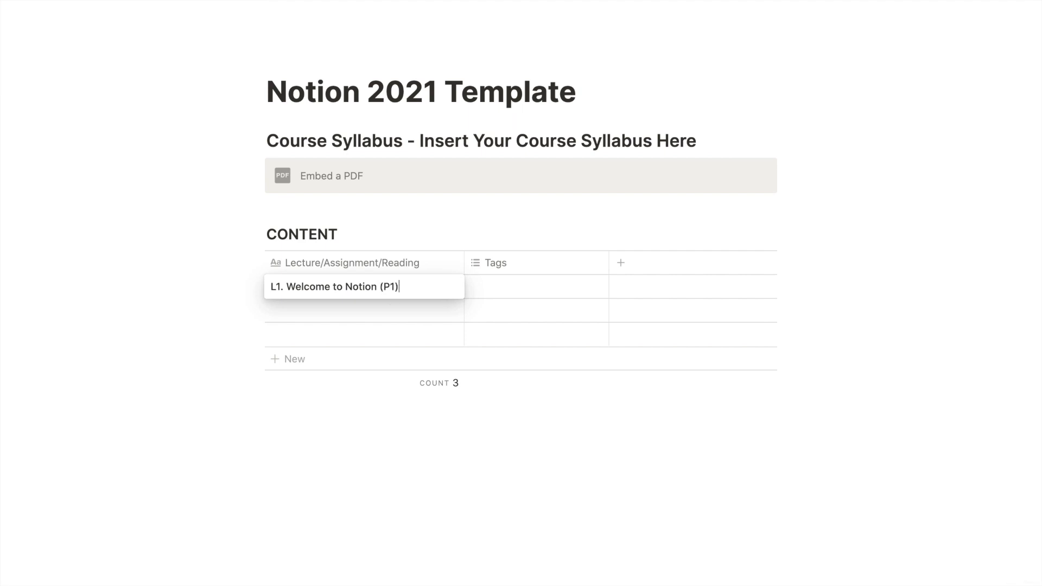
pyautogui.press('Return')
pyautogui.write('L2. Welcome to Notion (P2')
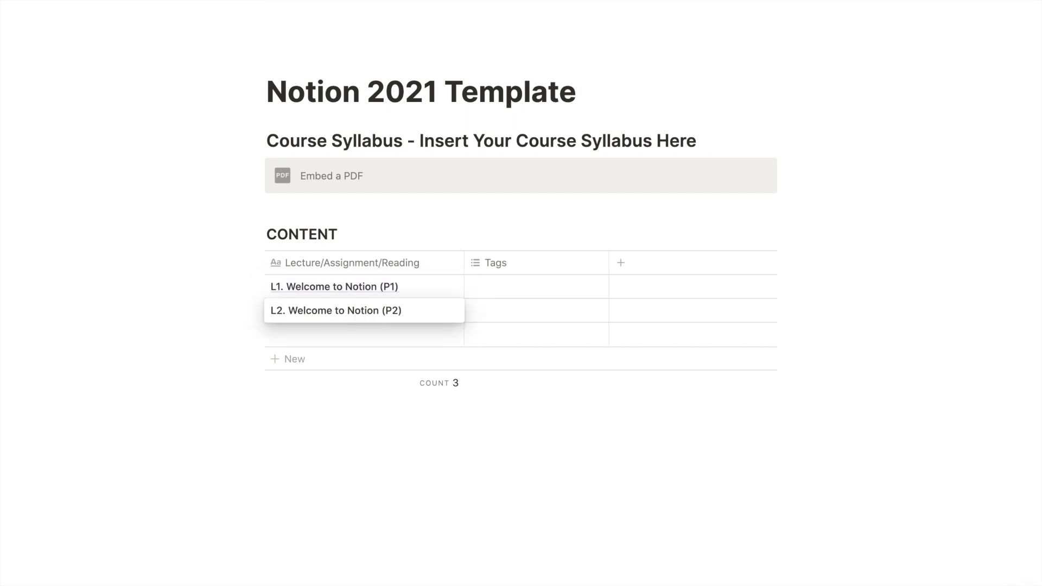
# Insert a Select column named Delivery directly after the Lecture/Assignment/Reading column
pyautogui.click(350, 265)
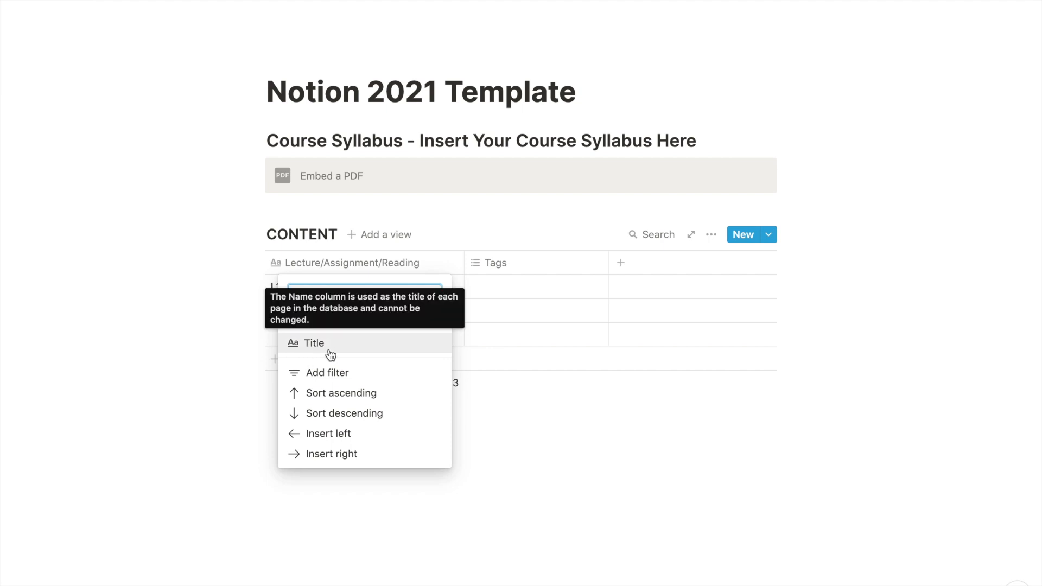
pyautogui.click(331, 454)
pyautogui.write('Delivery')
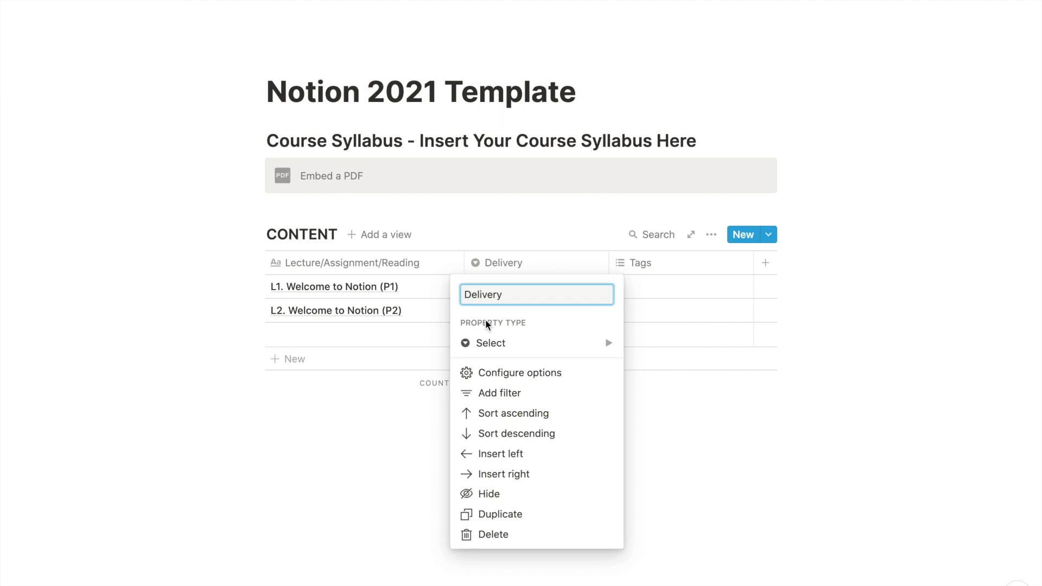
pyautogui.press('Return')
# Create the Delivery options SYN for the L1 entry and ASYN for the L2 entry
pyautogui.click(508, 287)
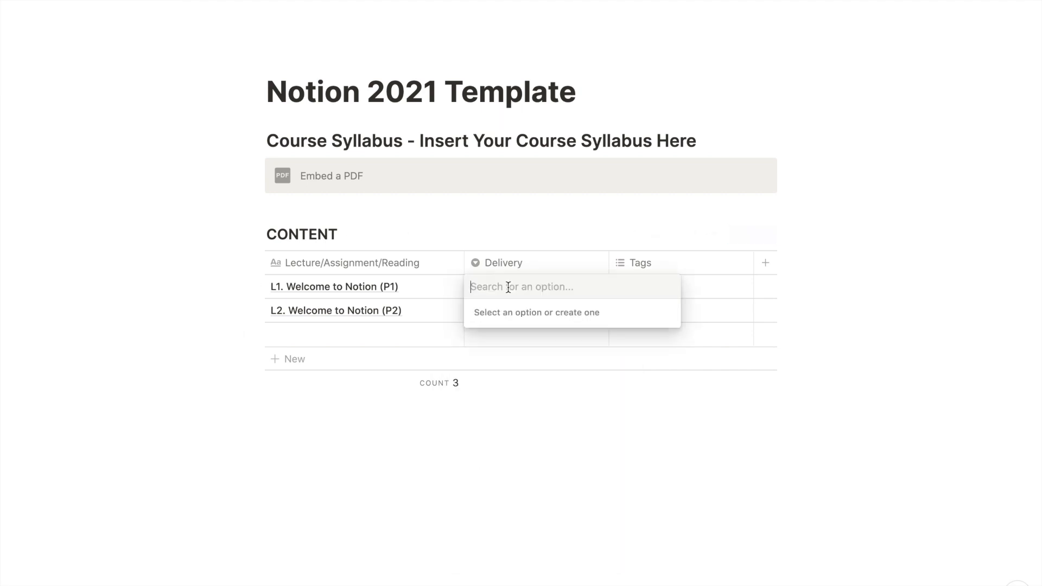
pyautogui.write('SYN')
pyautogui.press('Return')
pyautogui.click(523, 309)
pyautogui.write('ASYN')
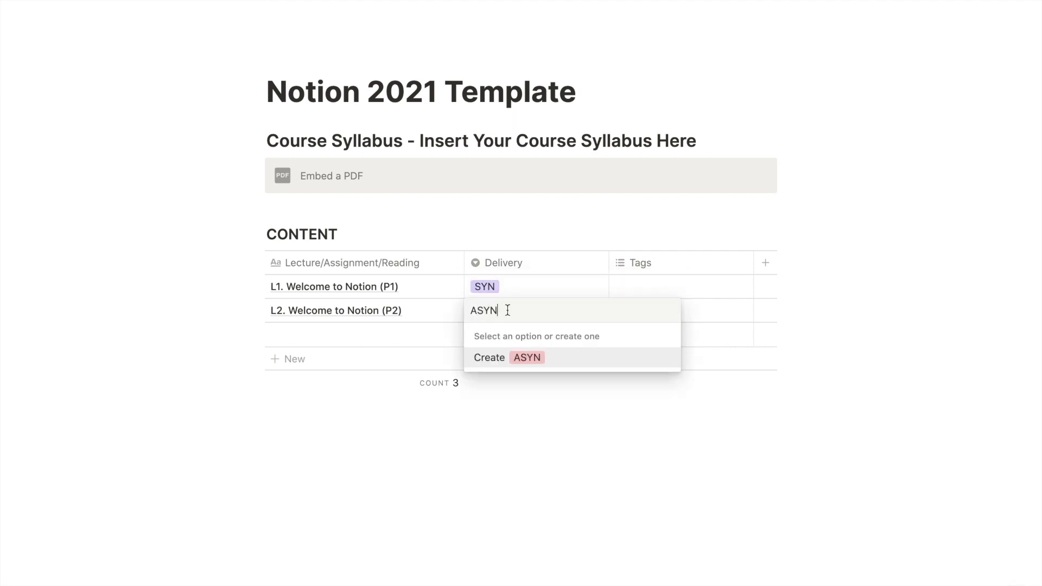
pyautogui.press('Return')
# Change the colour of the SYN delivery option to blue
pyautogui.click(522, 289)
pyautogui.click(667, 333)
pyautogui.click(644, 260)
pyautogui.click(477, 467)
# View the property type choices of the Delivery column and leave it set to Select
pyautogui.click(510, 261)
pyautogui.moveTo(472, 343)
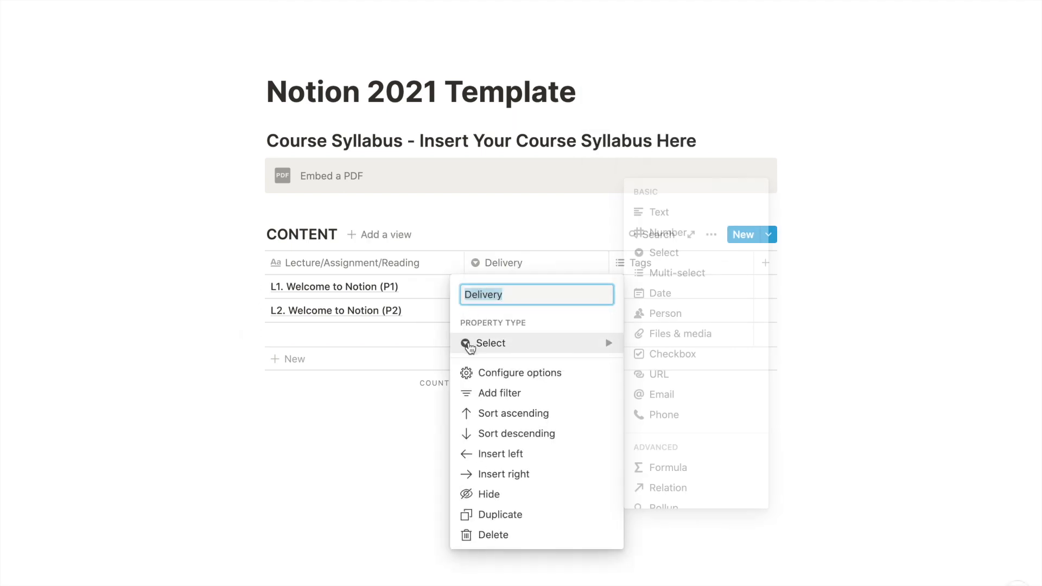
pyautogui.click(379, 442)
# Rename the Tags column "Chapter"
pyautogui.click(646, 264)
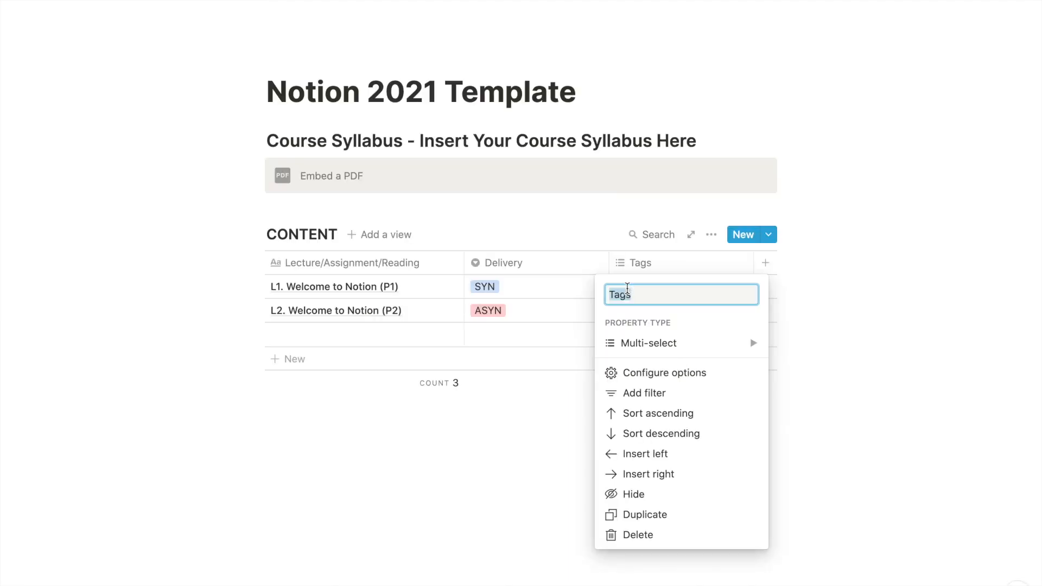
pyautogui.write('Chapter')
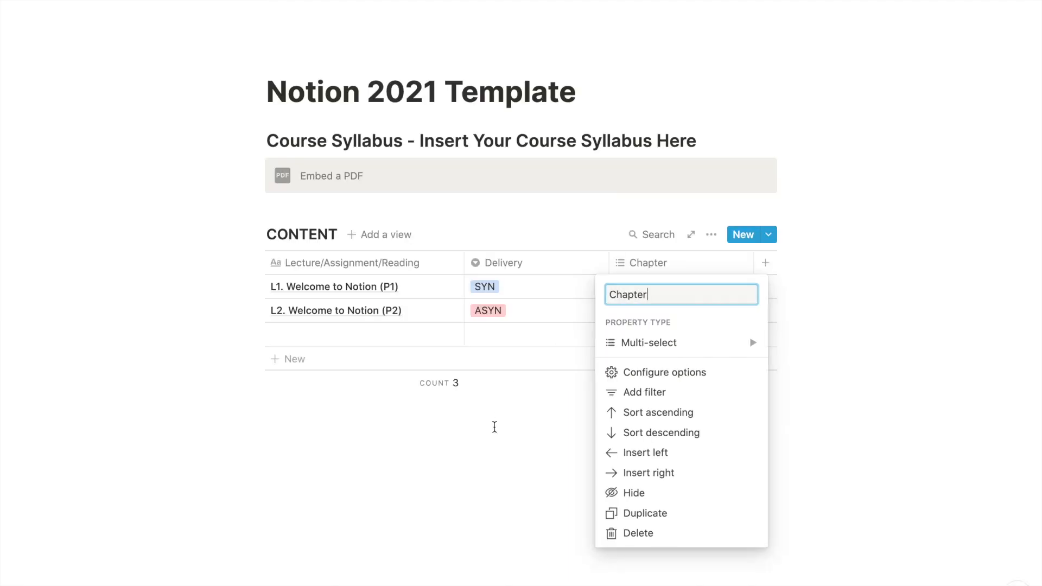
pyautogui.click(494, 432)
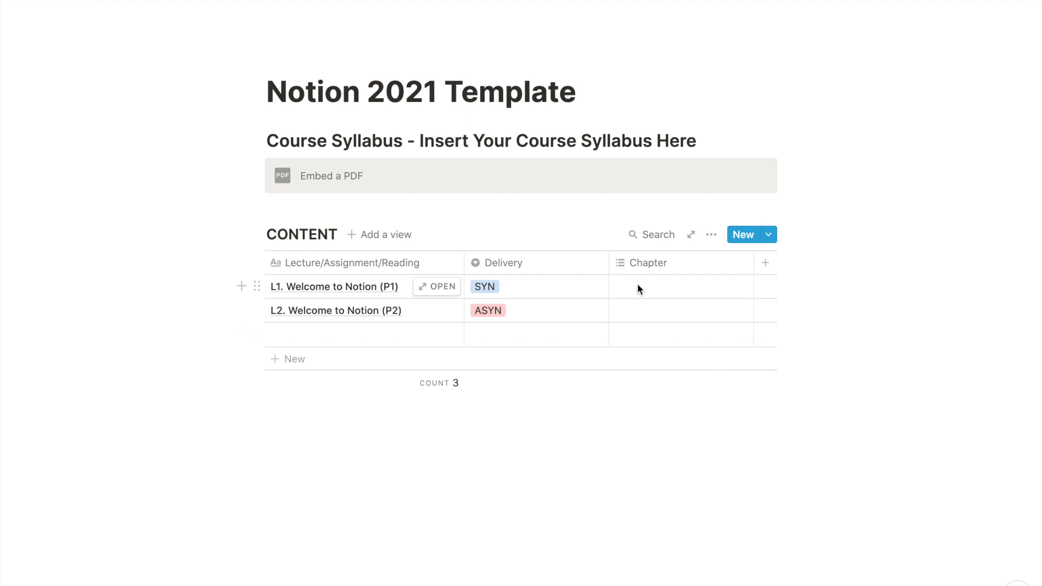
# Change the Chapter column's property type to Number
pyautogui.click(637, 288)
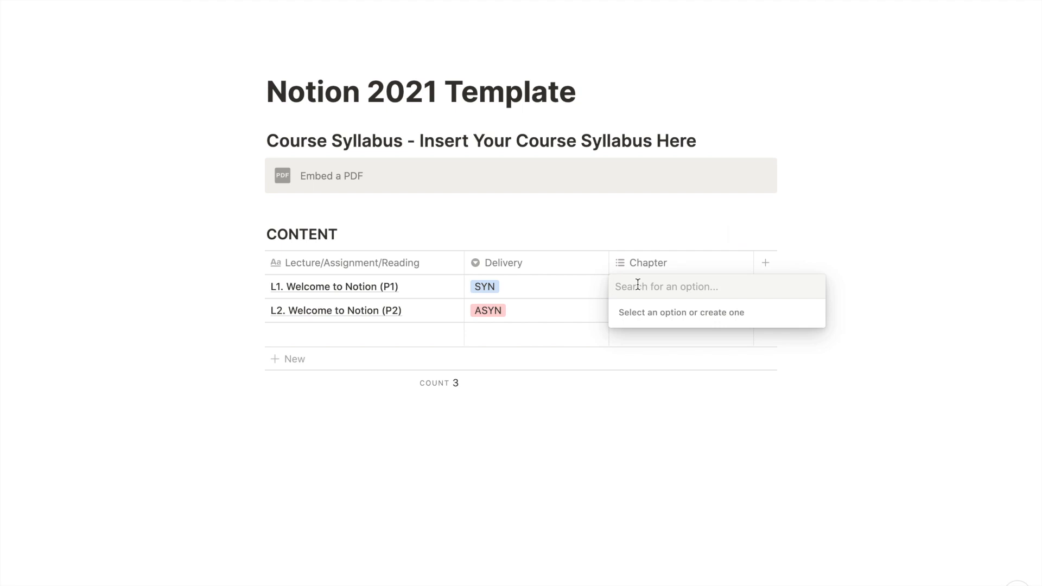
pyautogui.press('Escape')
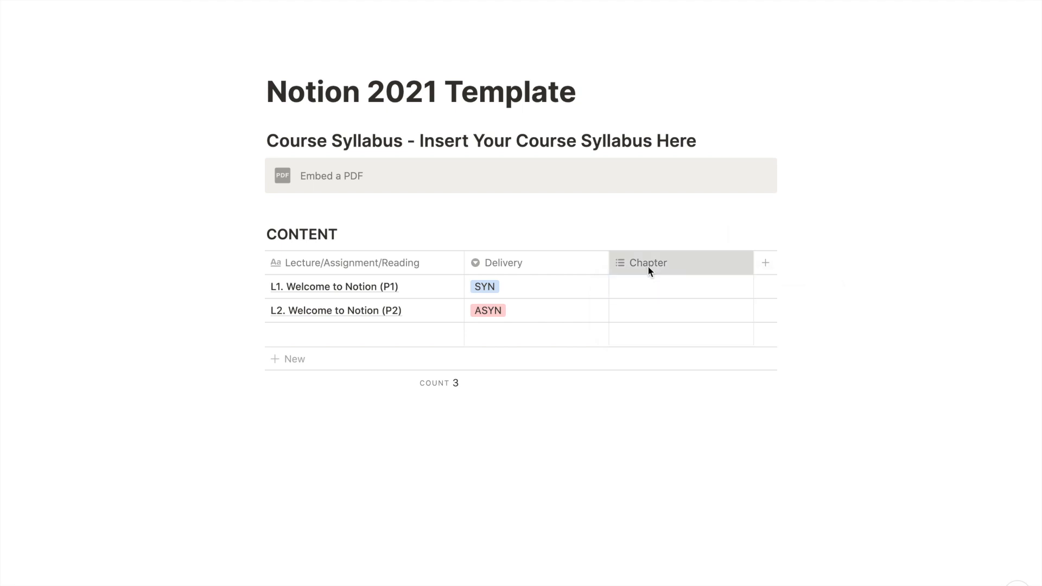
pyautogui.click(646, 265)
pyautogui.click(640, 345)
pyautogui.click(801, 233)
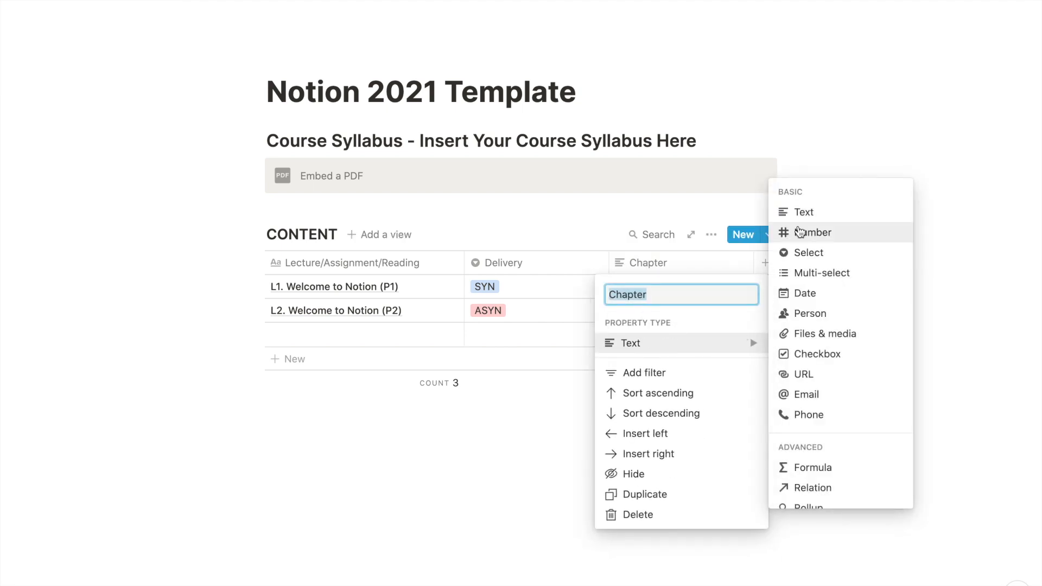
# Enter chapter 1 for the L1 entry and 2 for the L2 entry, with Number as the Chapter column's property type
pyautogui.click(668, 284)
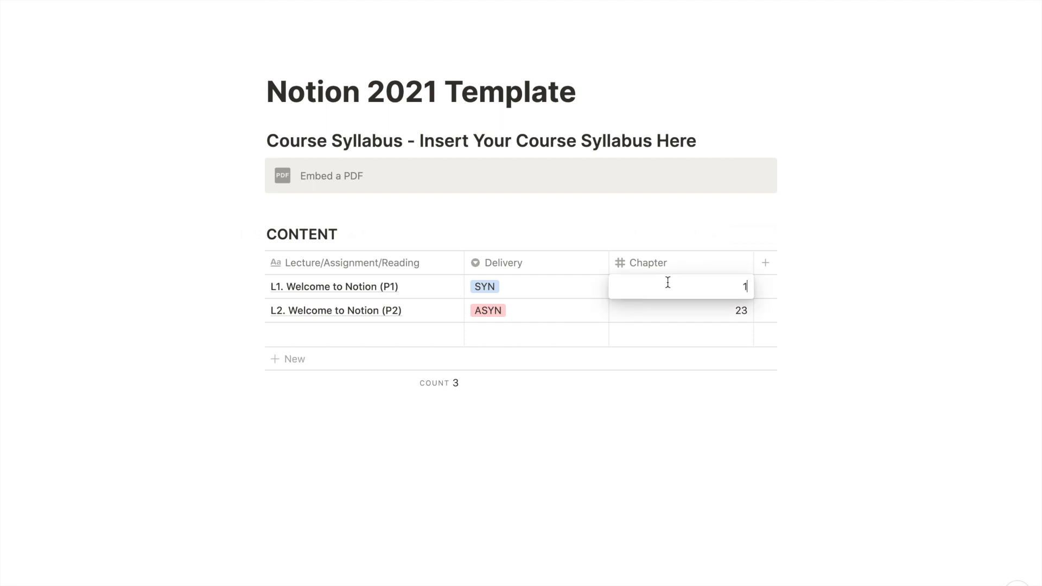
pyautogui.press('Escape')
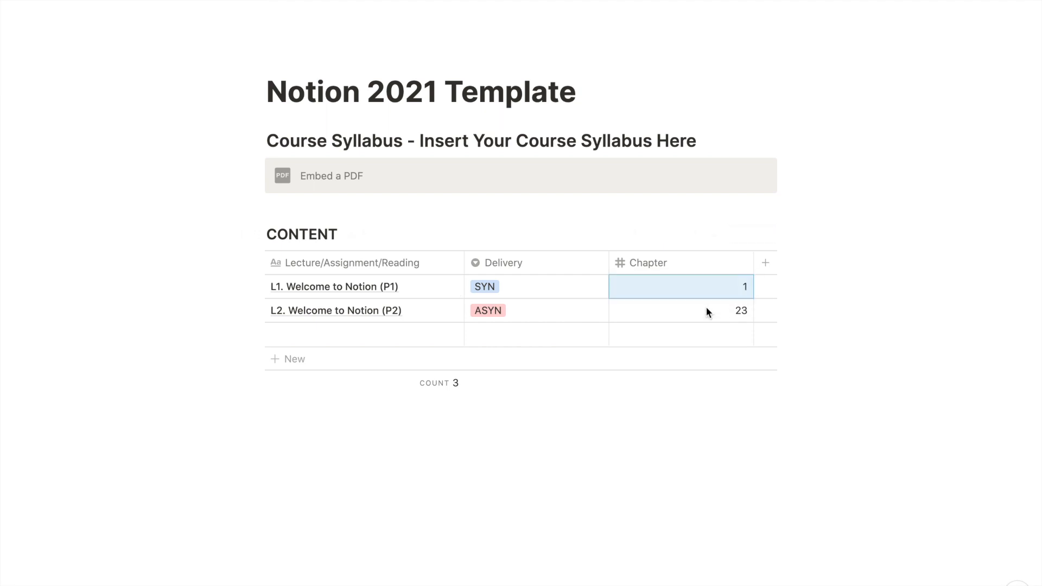
pyautogui.click(705, 308)
pyautogui.write('2')
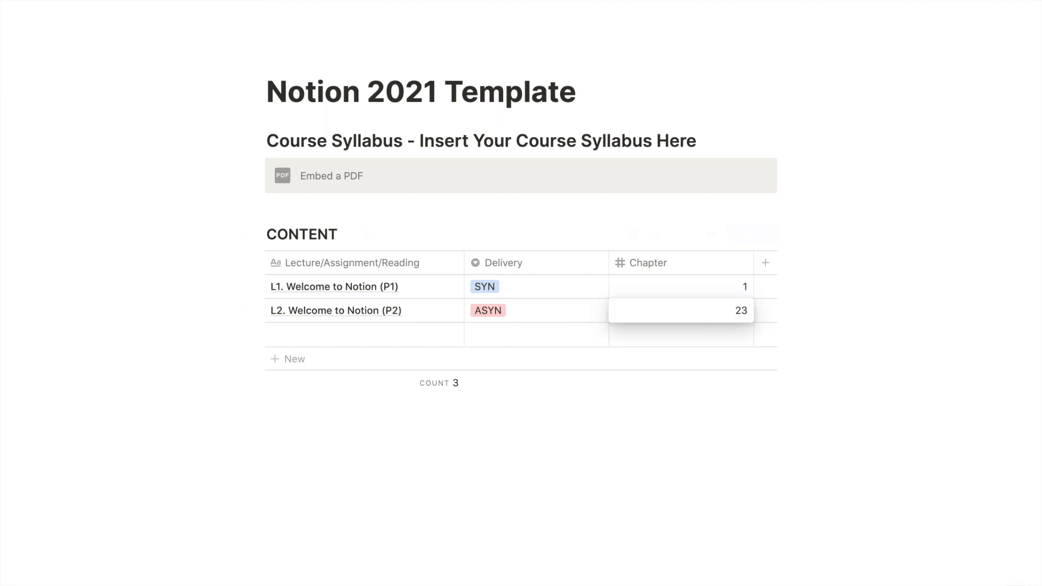
pyautogui.press('Escape')
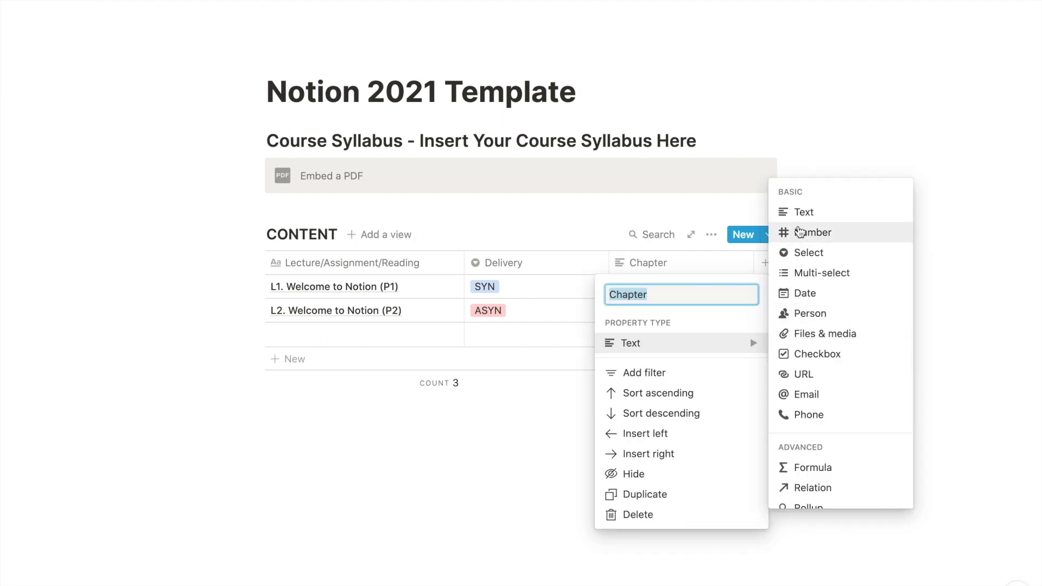
pyautogui.click(799, 233)
# Add a column named "Type" to the CONTENT table with the Select property type
pyautogui.click(765, 262)
pyautogui.write('Type')
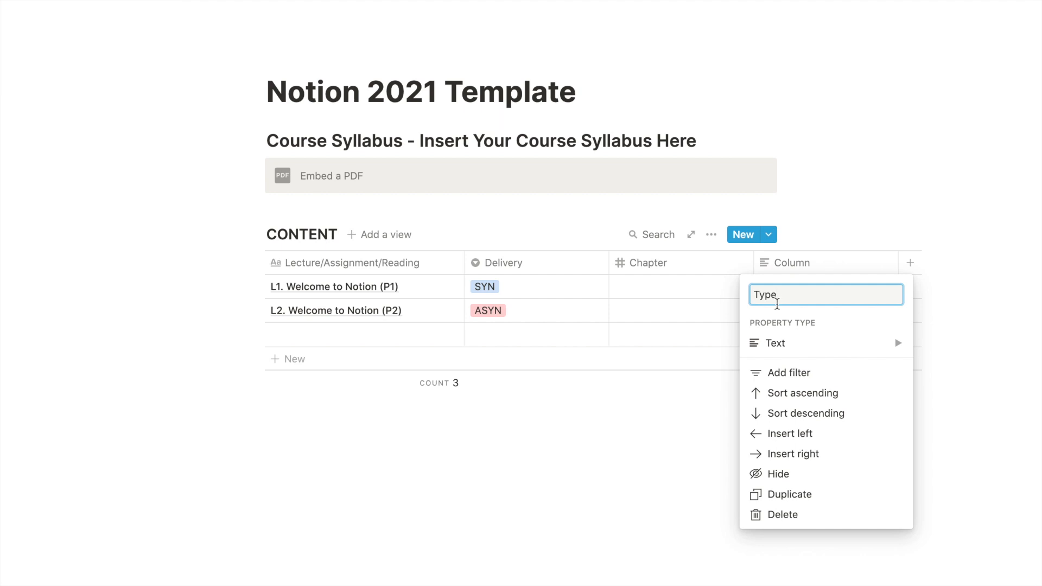
pyautogui.click(621, 448)
pyautogui.click(789, 264)
pyautogui.moveTo(781, 343)
pyautogui.click(654, 255)
# Create the Type options LAB, ASSIGNMENT, QUIZ, MIDTERM and LECTURE in successive rows of the CONTENT table
pyautogui.click(760, 288)
pyautogui.write('LAB')
pyautogui.press('Return')
pyautogui.write('A')
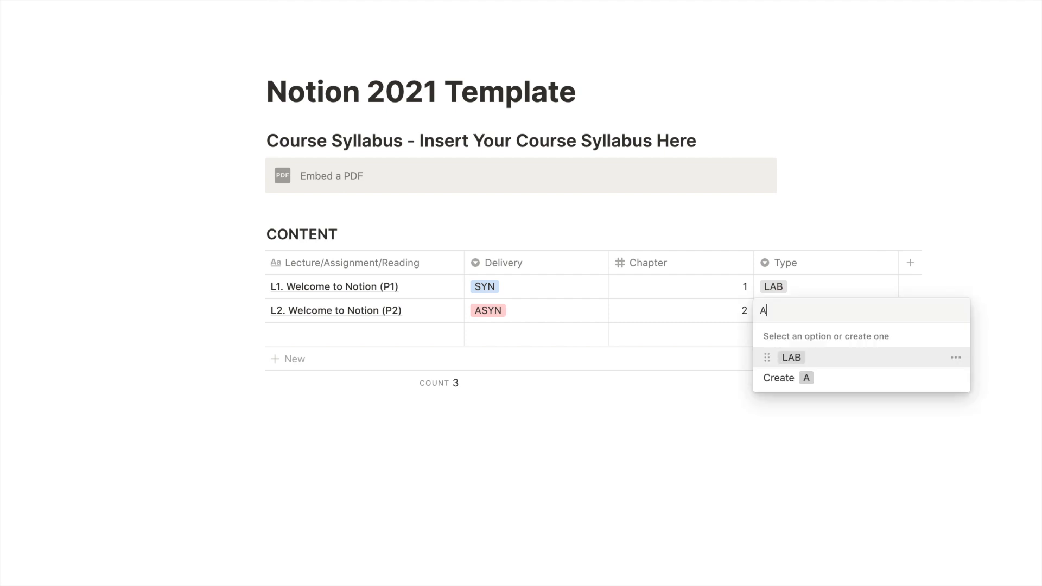
pyautogui.write('SSIGNMENT')
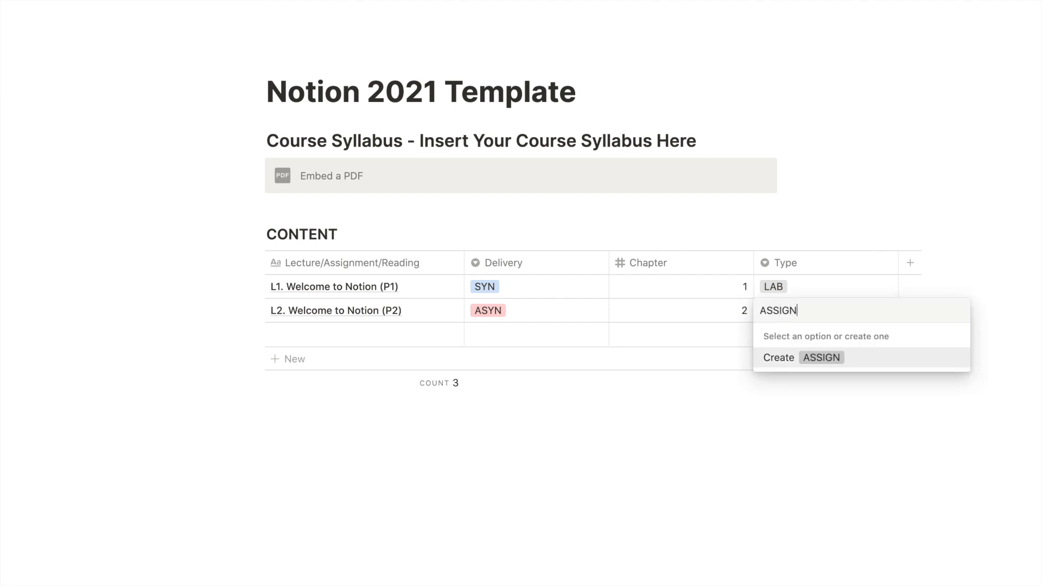
pyautogui.press('Return')
pyautogui.write('QUIZ')
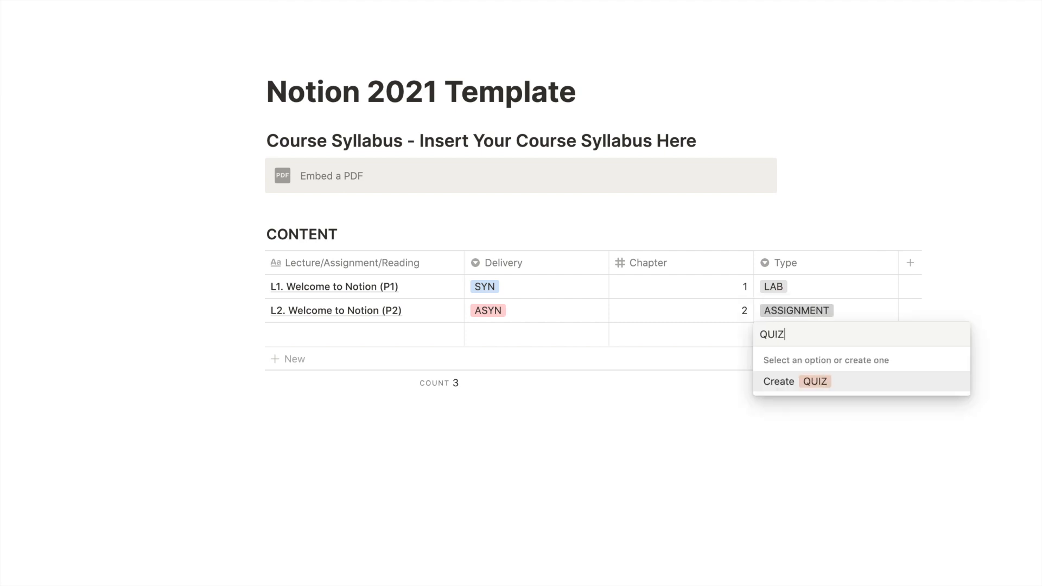
pyautogui.press('Return')
pyautogui.write('MIDTERM')
pyautogui.press('Return')
pyautogui.write('LECTURE')
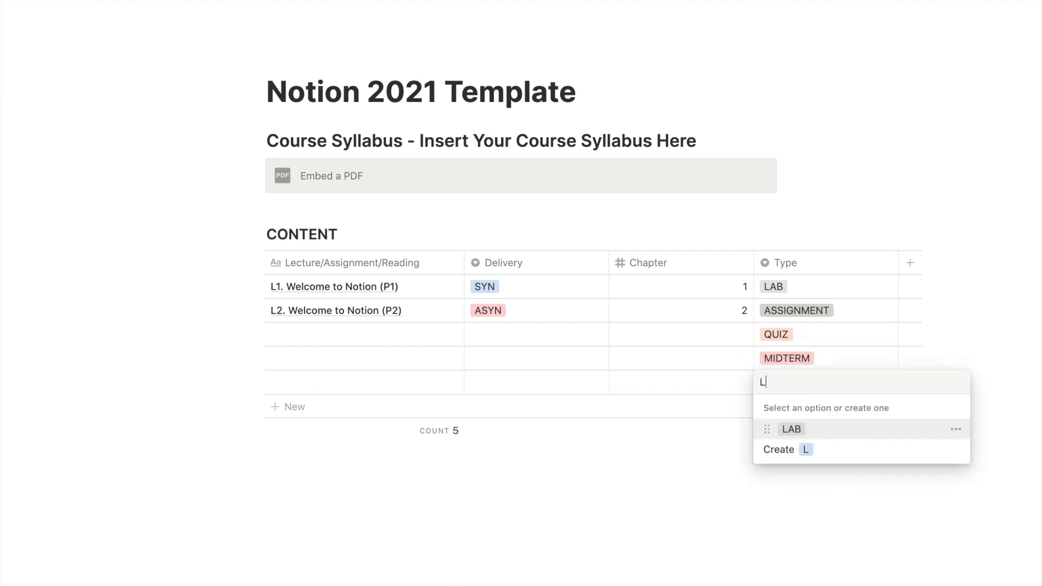
pyautogui.press('Return')
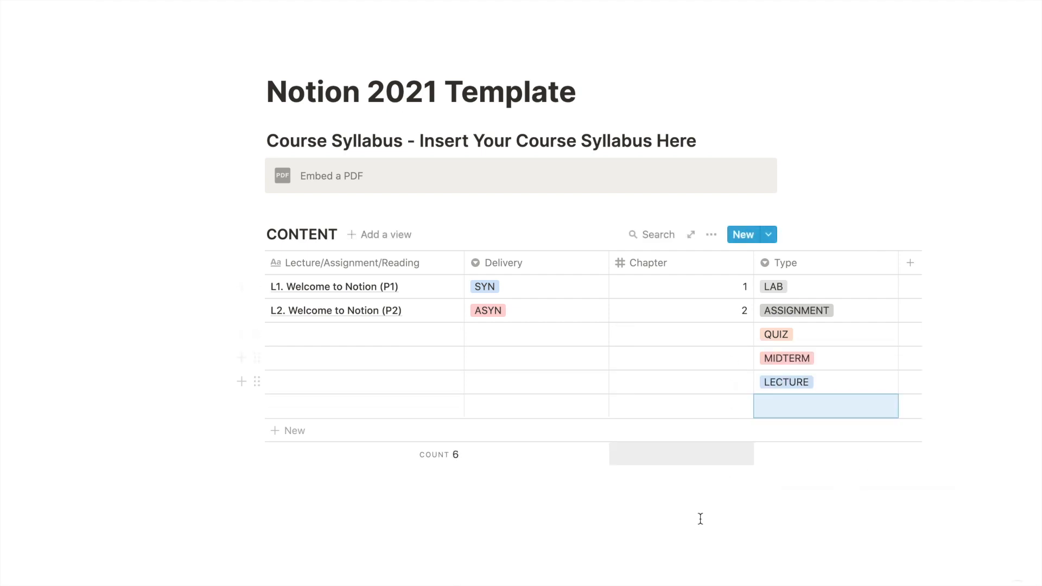
pyautogui.click(711, 476)
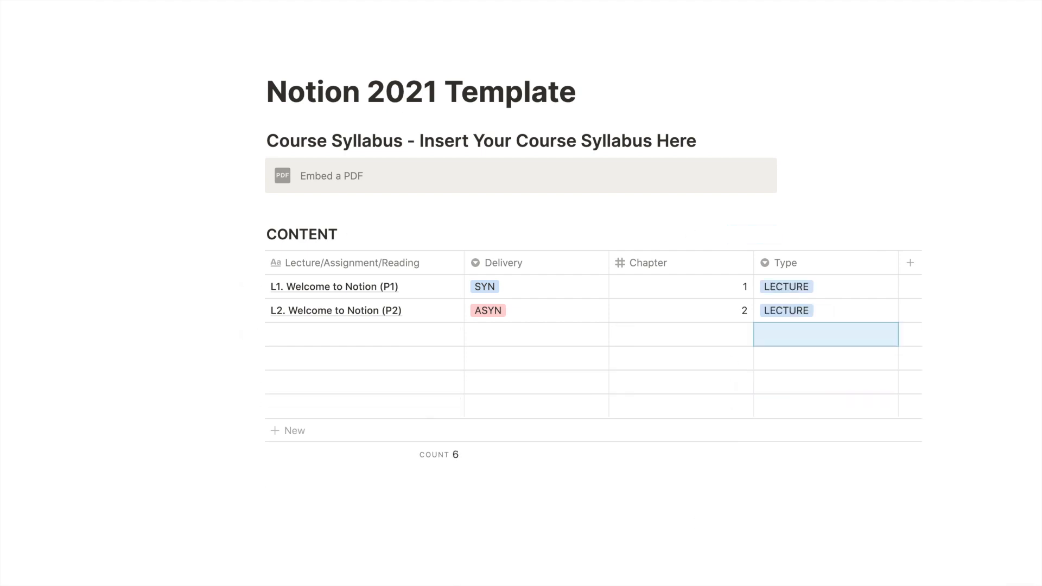
# Change the colour of the LECTURE option in the Type column to yellow
pyautogui.click(842, 282)
pyautogui.moveTo(868, 416)
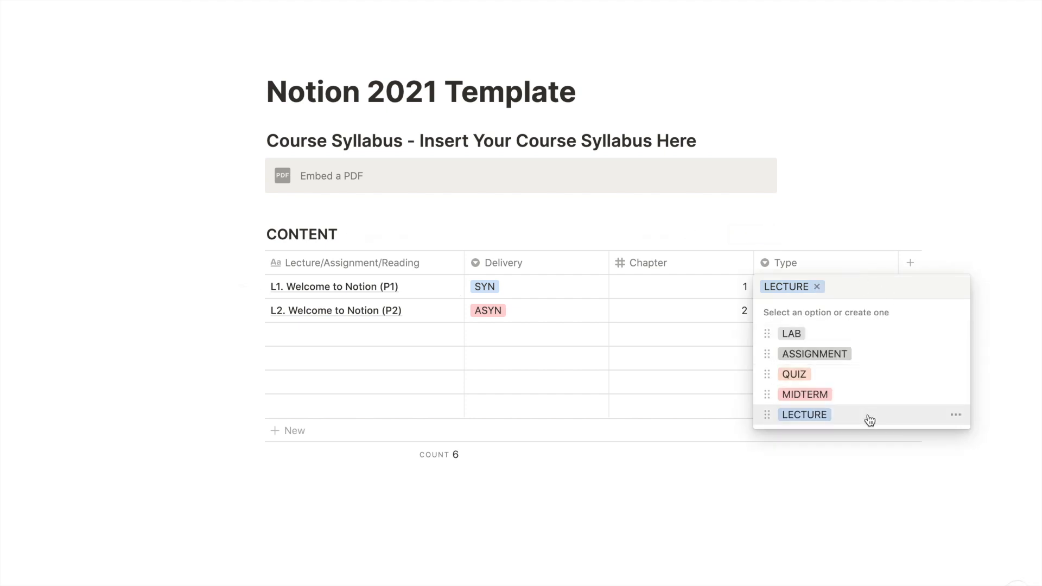
pyautogui.click(954, 416)
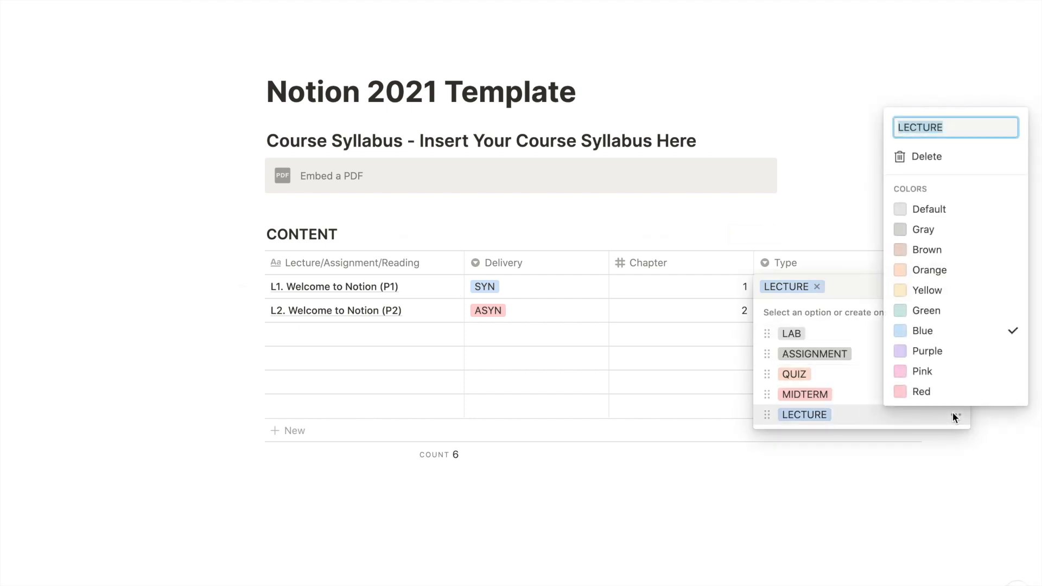
pyautogui.click(934, 292)
# Try renaming the LECTURE option and restore its original name
pyautogui.write('REN')
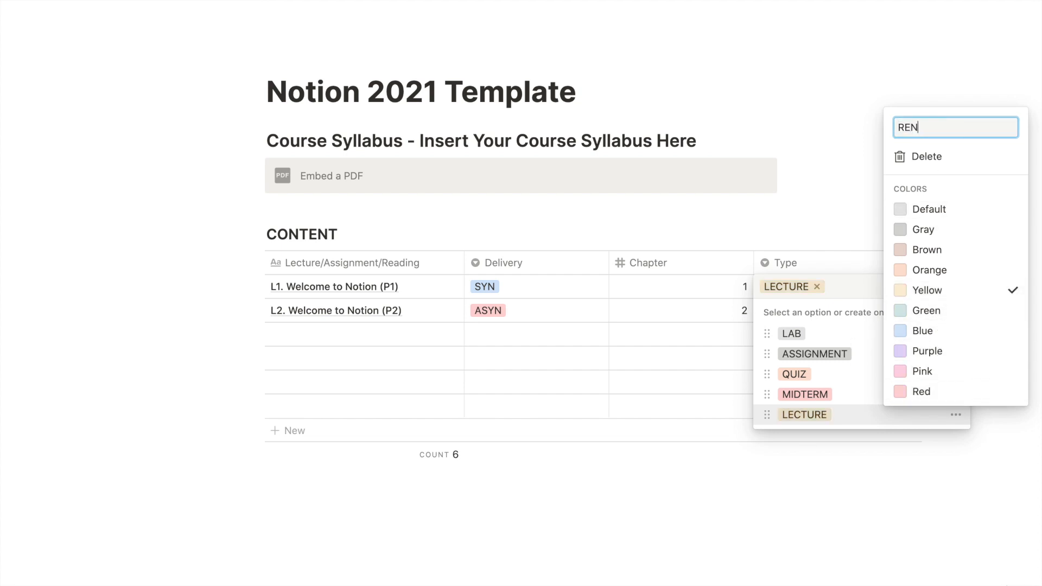
pyautogui.write('AM')
pyautogui.press('BackSpace')
pyautogui.press('BackSpace')
pyautogui.press('BackSpace')
pyautogui.press('BackSpace')
pyautogui.press('BackSpace')
pyautogui.write('LE')
pyautogui.click(695, 488)
# Add a "Done?" column with the Checkbox property type and tick it for the L1 and L2 entries
pyautogui.click(772, 266)
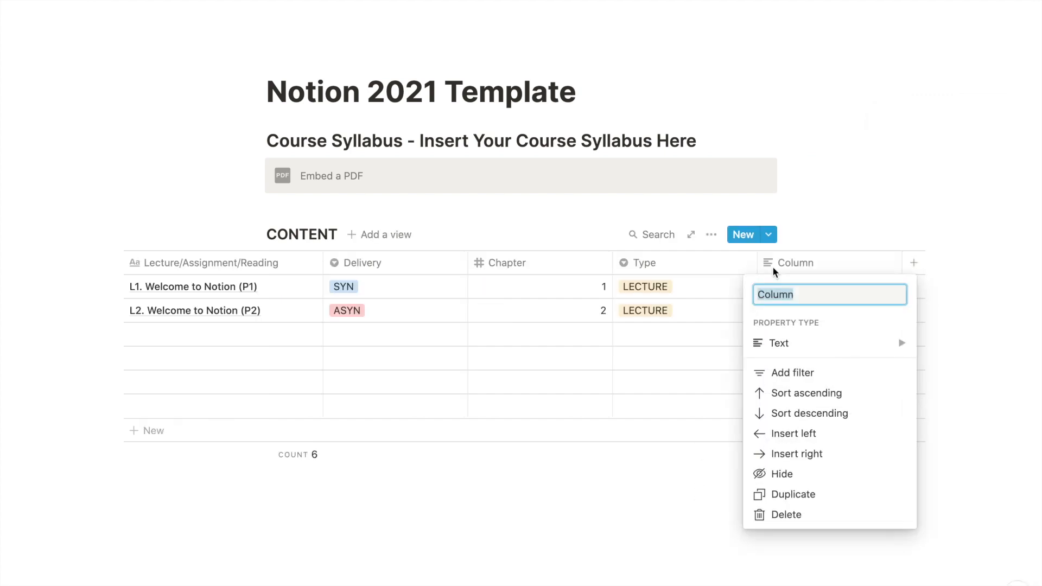
pyautogui.write('Done?')
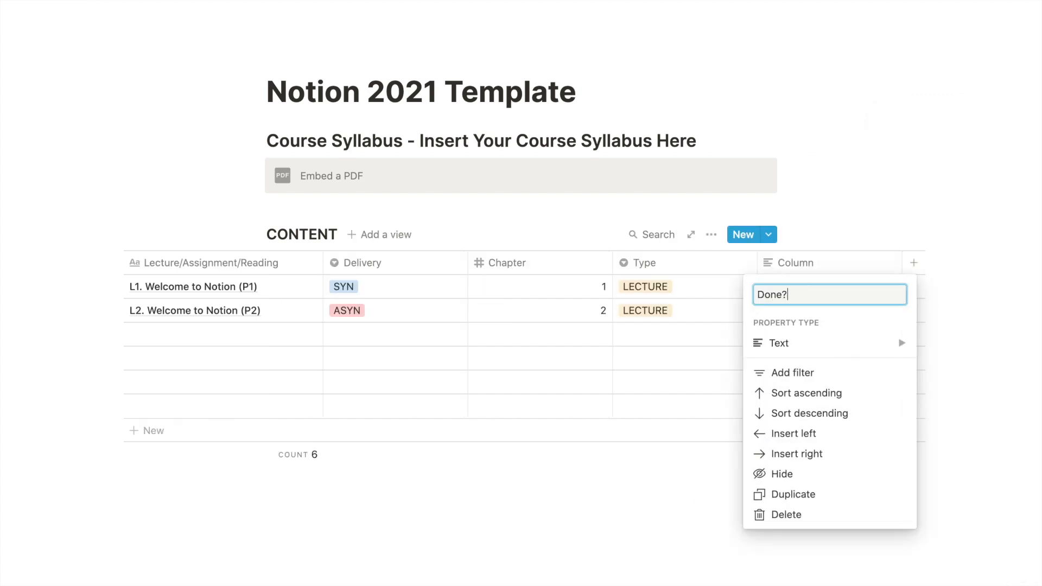
pyautogui.click(776, 343)
pyautogui.click(699, 356)
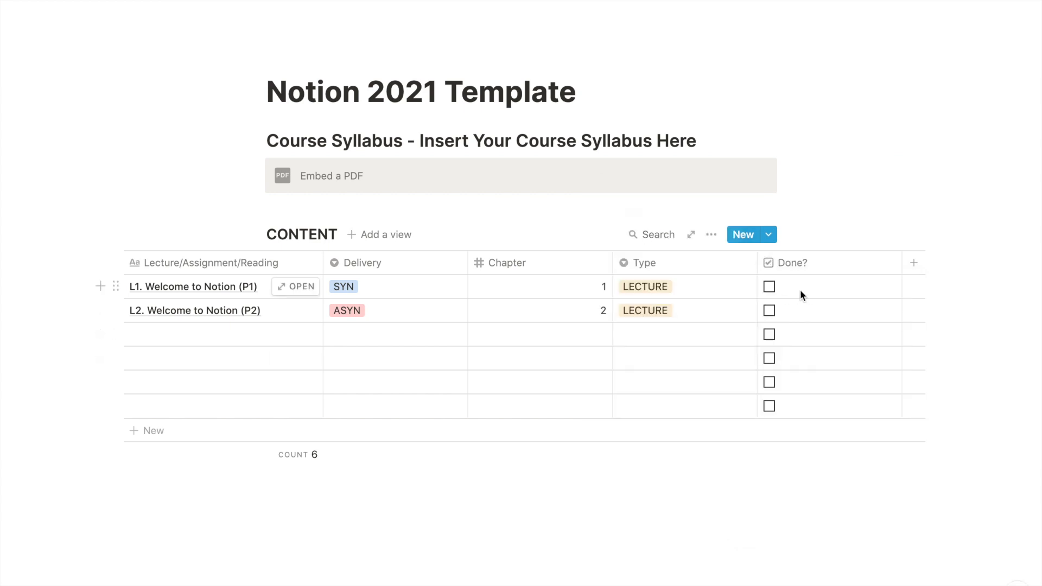
pyautogui.click(768, 311)
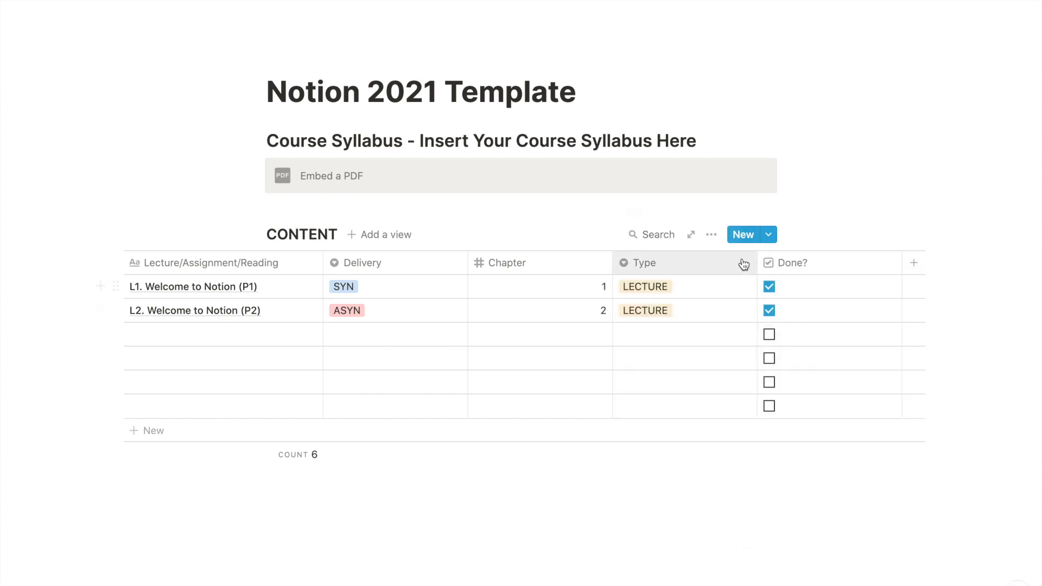
# Narrow the Type and Chapter columns to about half their width
pyautogui.moveTo(758, 263); pyautogui.dragTo(686, 263)
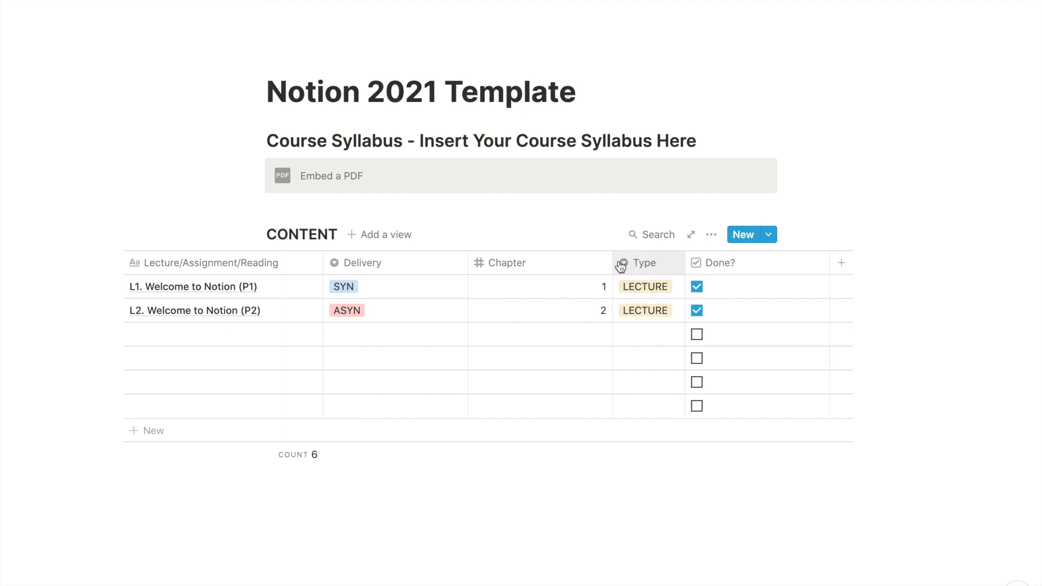
pyautogui.moveTo(613, 263); pyautogui.dragTo(540, 262)
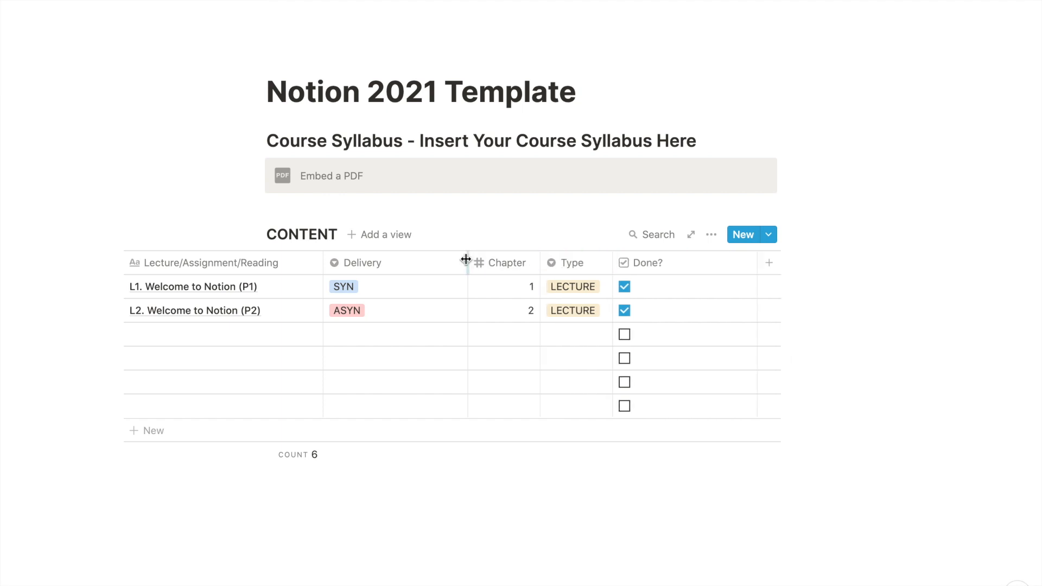
# Set the property type of the Grade and Weightage columns to Number
pyautogui.hscroll(-1, 407, 262)
pyautogui.hscroll(5, 597, 266)
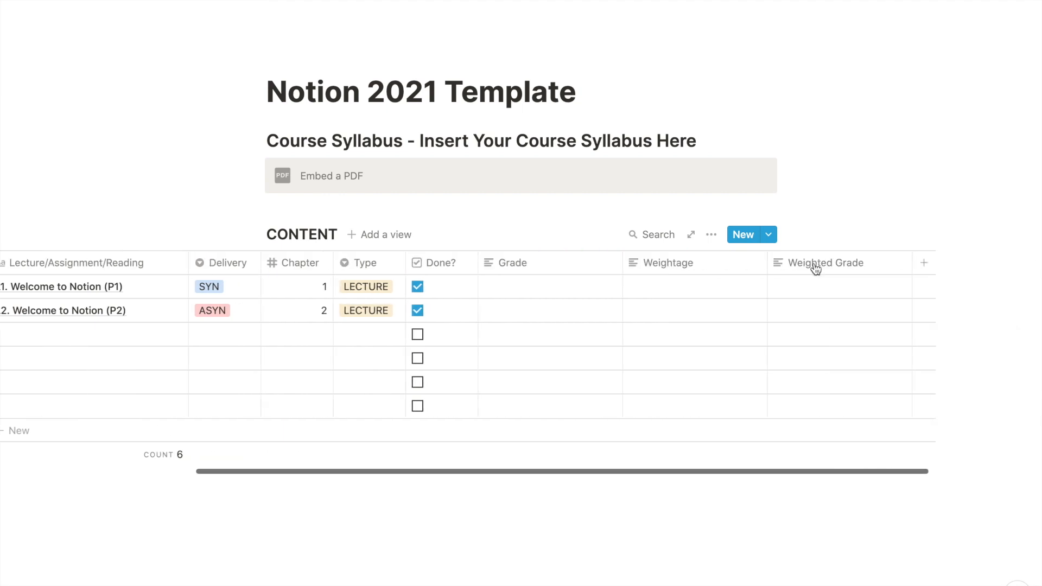
pyautogui.click(584, 265)
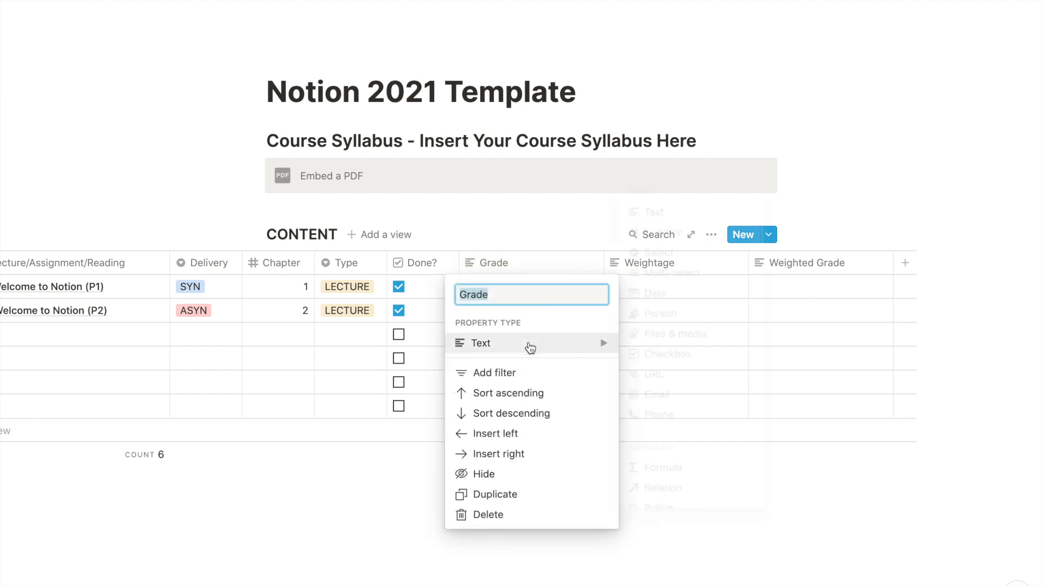
pyautogui.moveTo(530, 343)
pyautogui.click(664, 232)
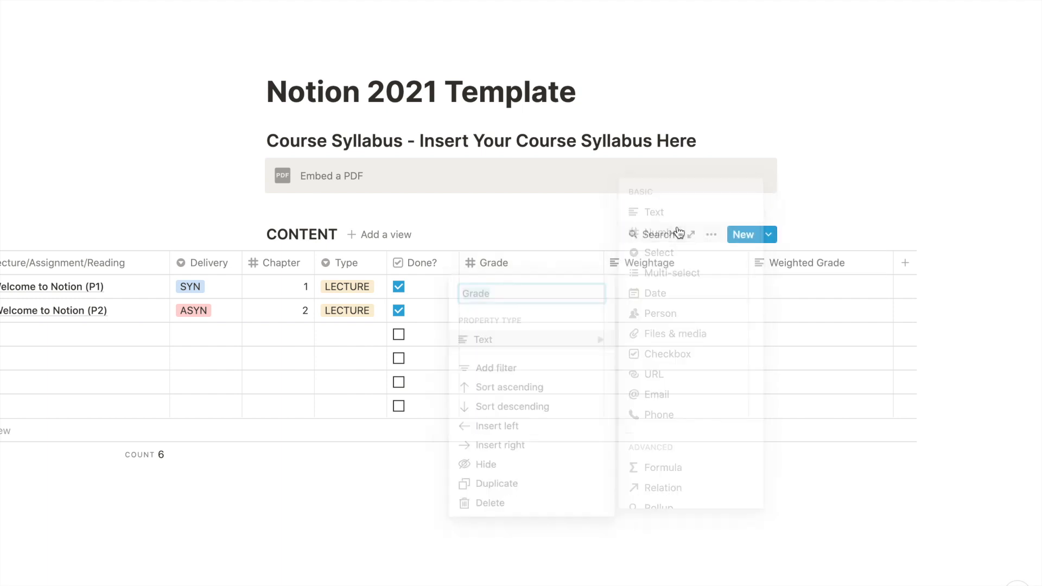
pyautogui.click(641, 264)
pyautogui.moveTo(678, 343)
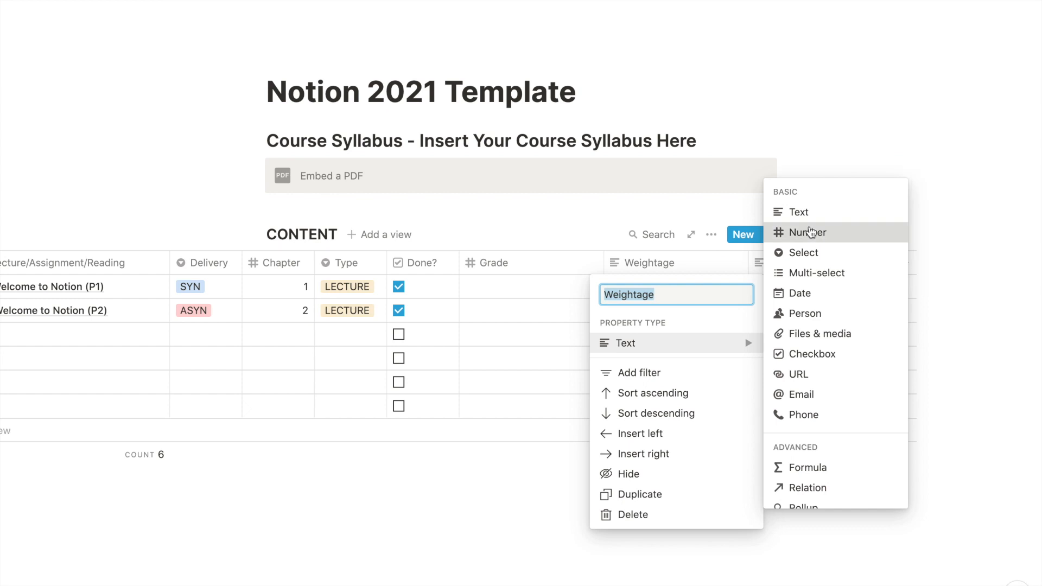
pyautogui.click(807, 232)
# Change the Weighted Grade column's property type to Formula
pyautogui.click(796, 262)
pyautogui.moveTo(782, 347)
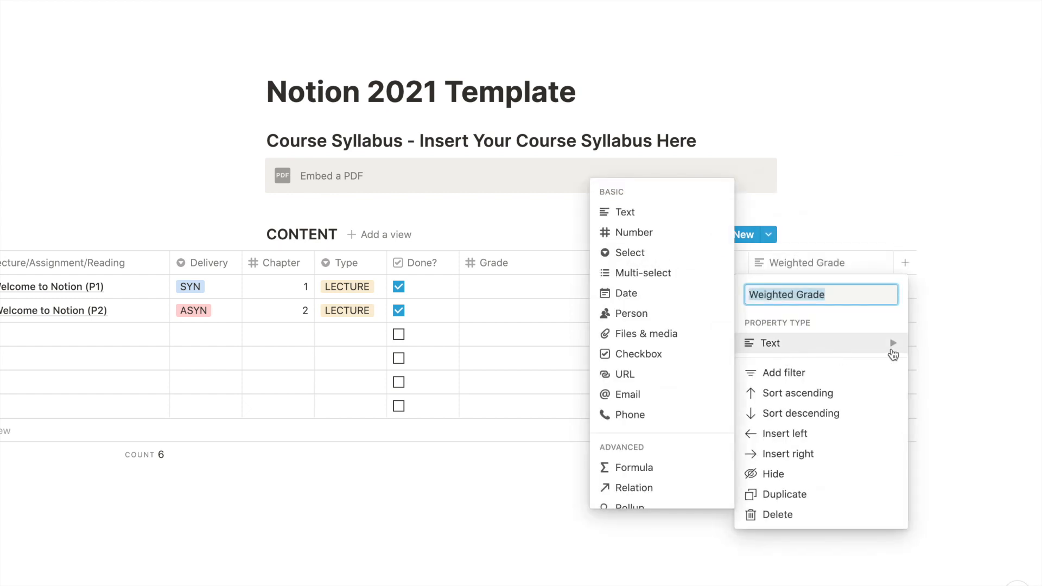
pyautogui.click(679, 233)
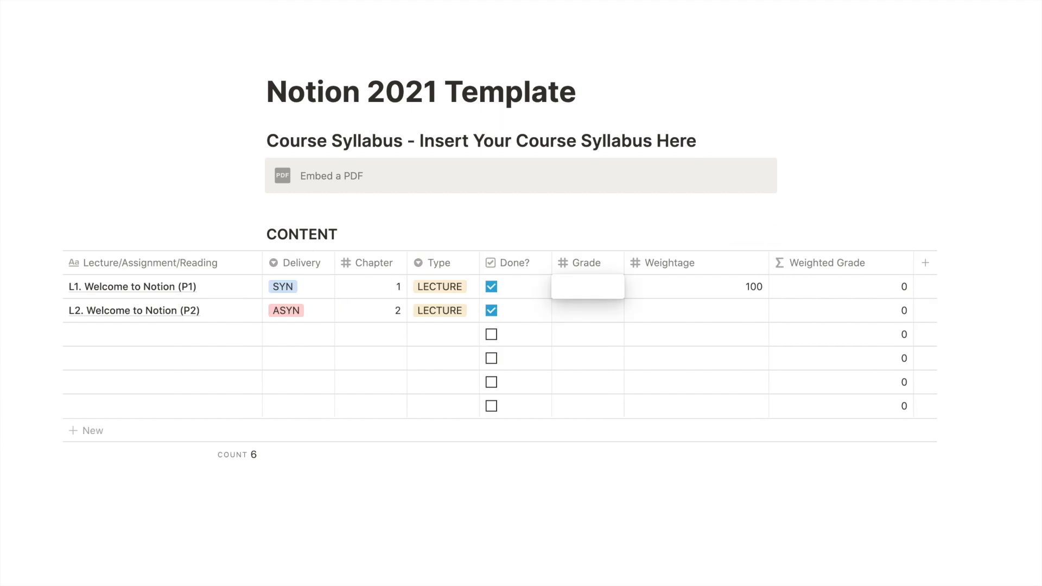
# Enter a Grade of 100 for the L1 entry and narrow the Weightage and Weighted Grade columns
pyautogui.write('100')
pyautogui.press('Return')
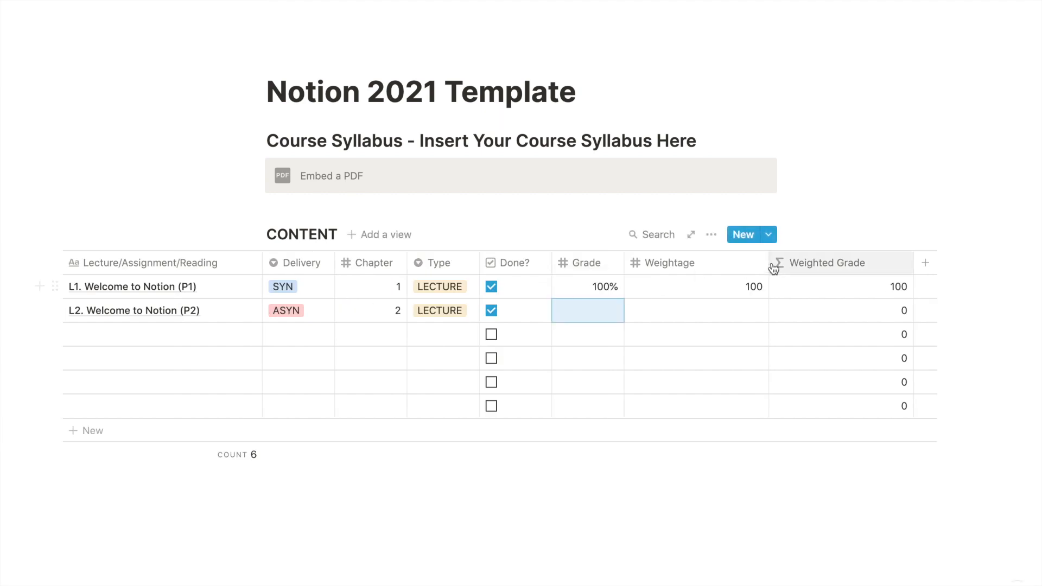
pyautogui.moveTo(768, 263); pyautogui.dragTo(705, 263)
pyautogui.moveTo(851, 263); pyautogui.dragTo(812, 263)
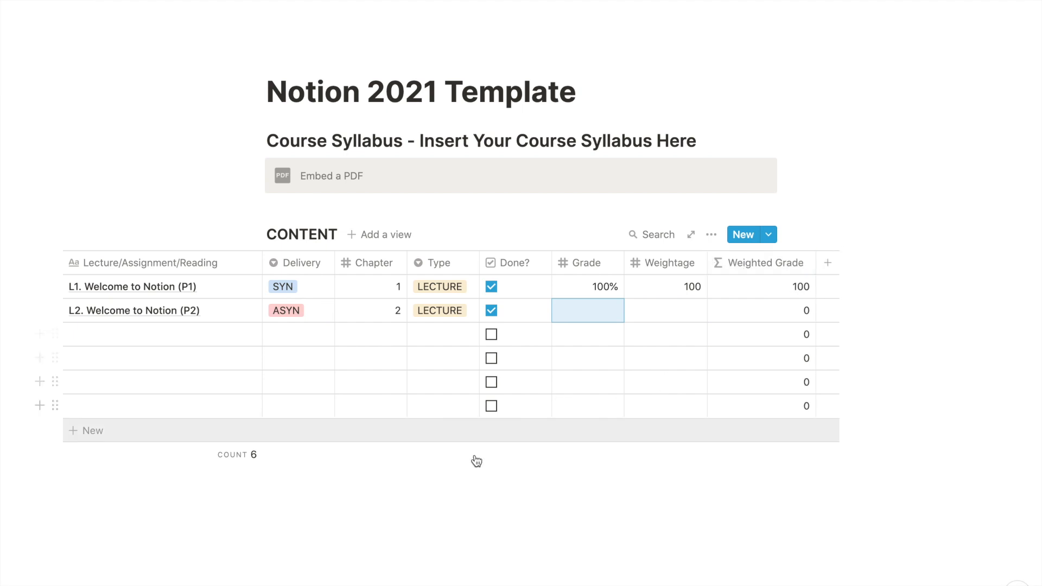
# Set the Weighted Grade formula to prop("Weightage")*prop("Grade")
pyautogui.click(350, 512)
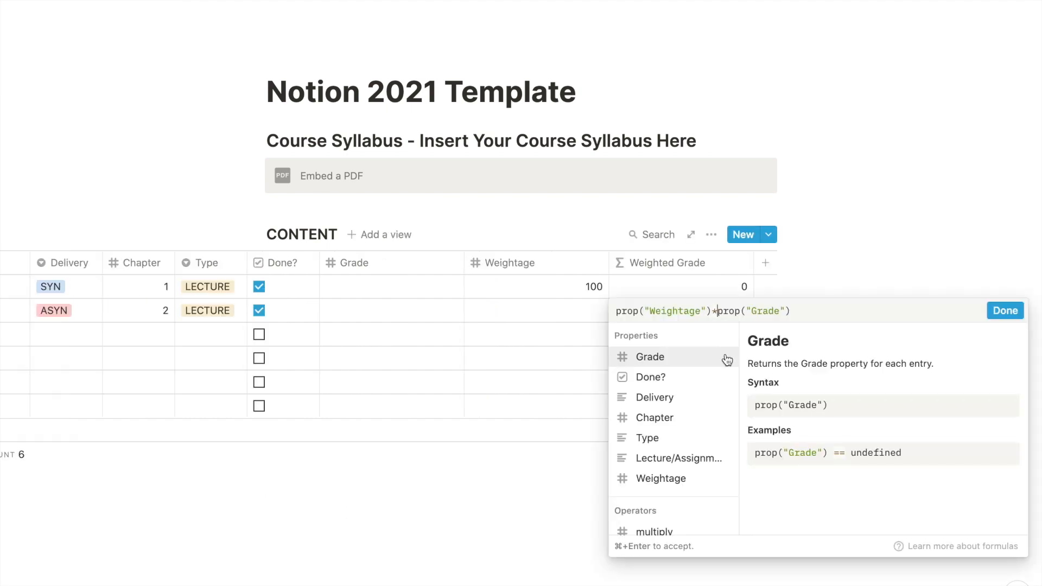
pyautogui.click(1005, 311)
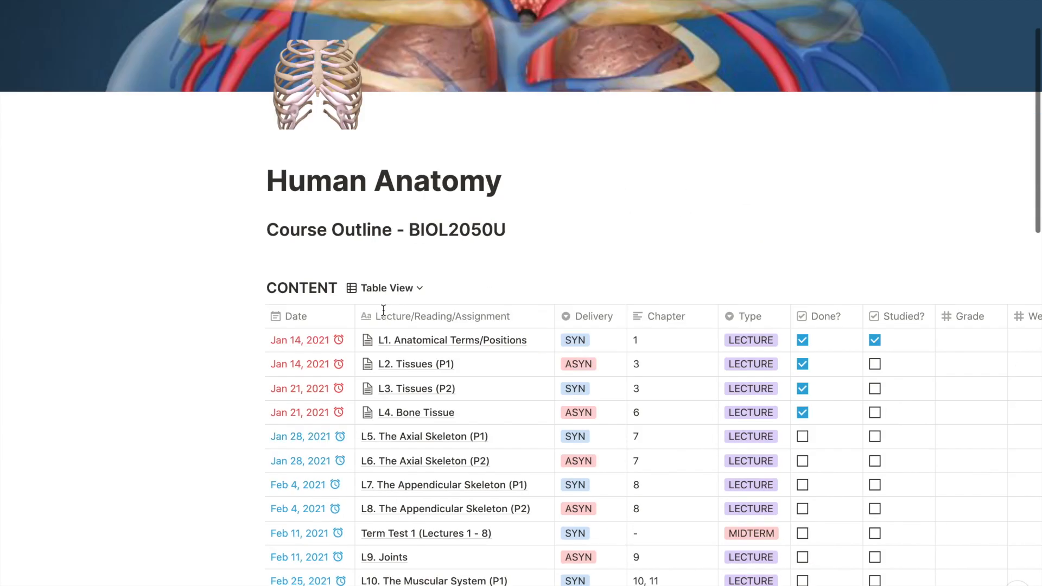
# Examine the content table on the Human Anatomy page and open the date and reminder settings of the L5 entry
pyautogui.scroll(-3, 384, 314)
pyautogui.scroll(-1, 384, 314)
pyautogui.hscroll(1, 365, 283)
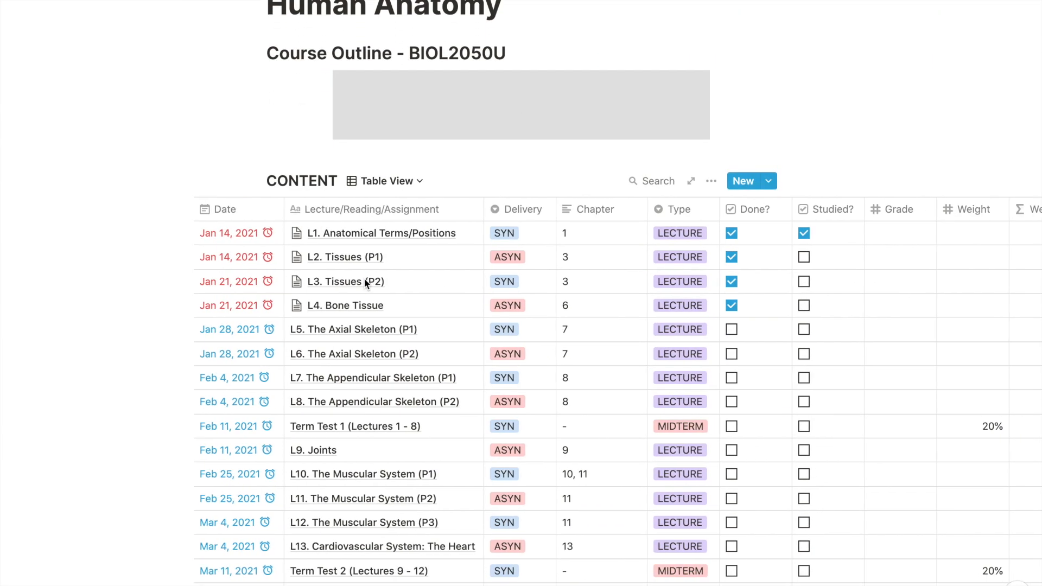
pyautogui.scroll(-2, 365, 282)
pyautogui.click(245, 198)
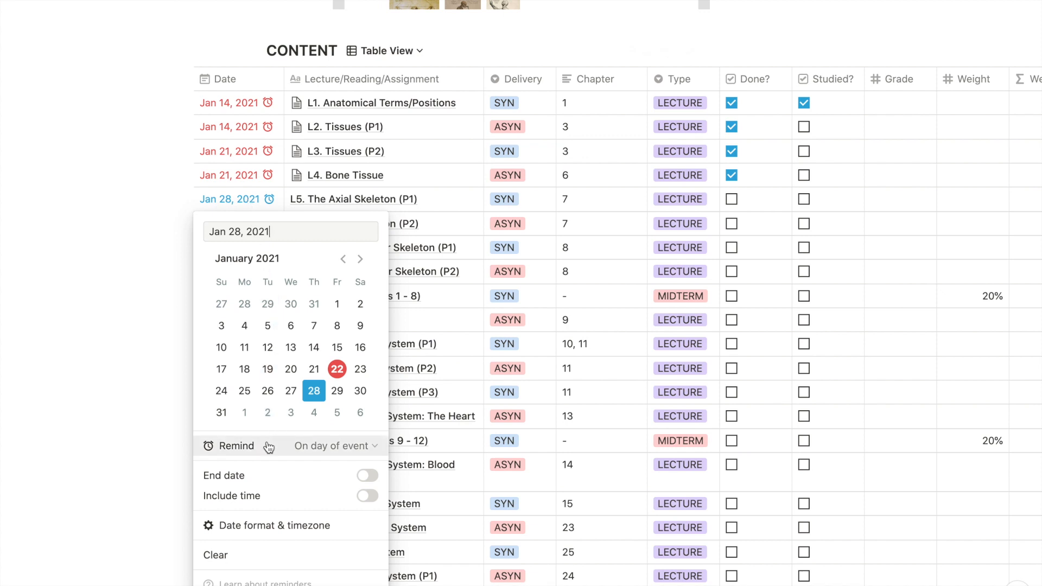
# View the reminder timing options for the L5 entry's date and the date settings of the L1 entry without changing them
pyautogui.click(321, 448)
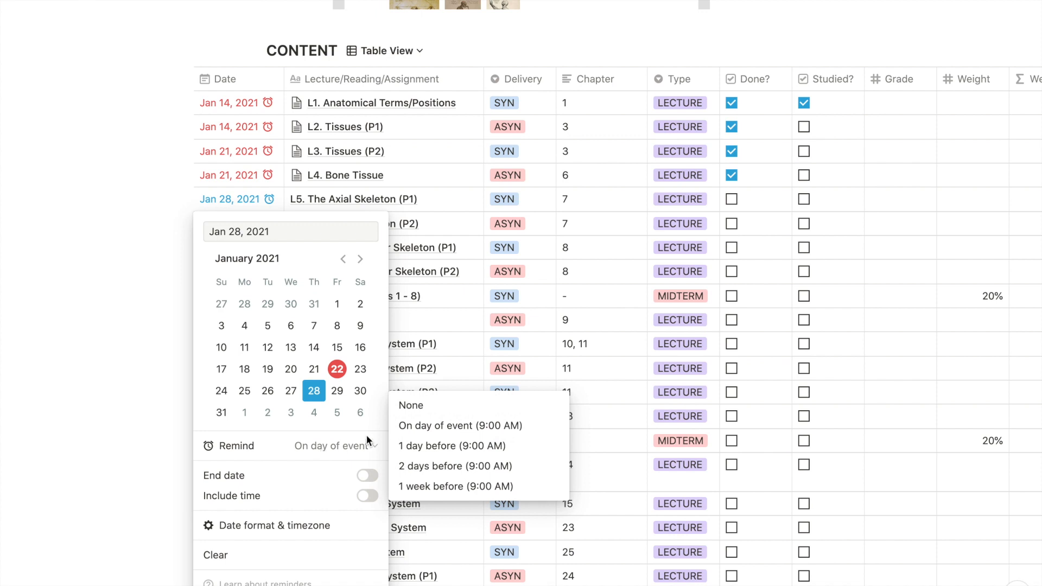
pyautogui.click(114, 341)
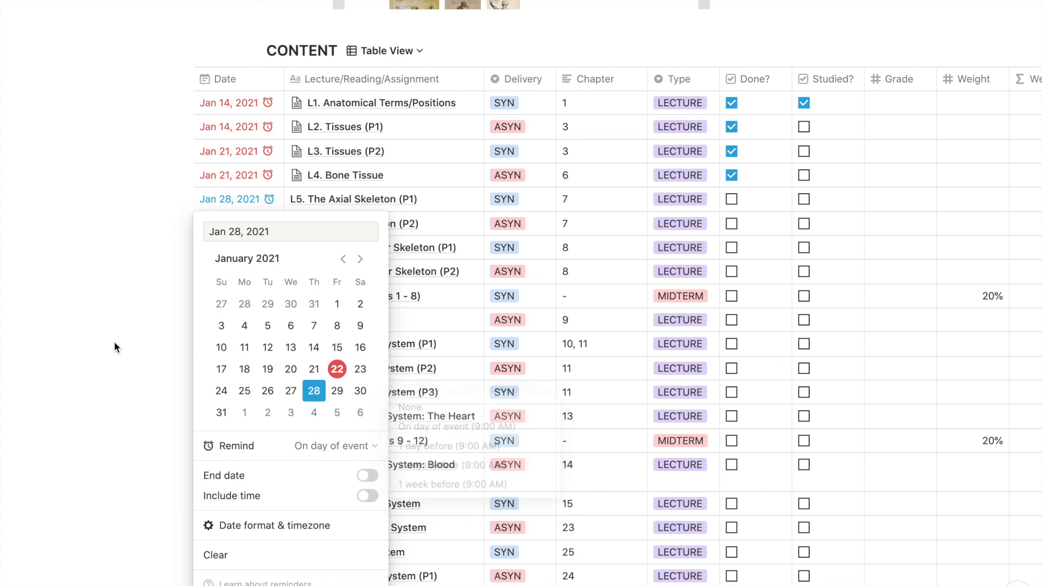
pyautogui.click(114, 340)
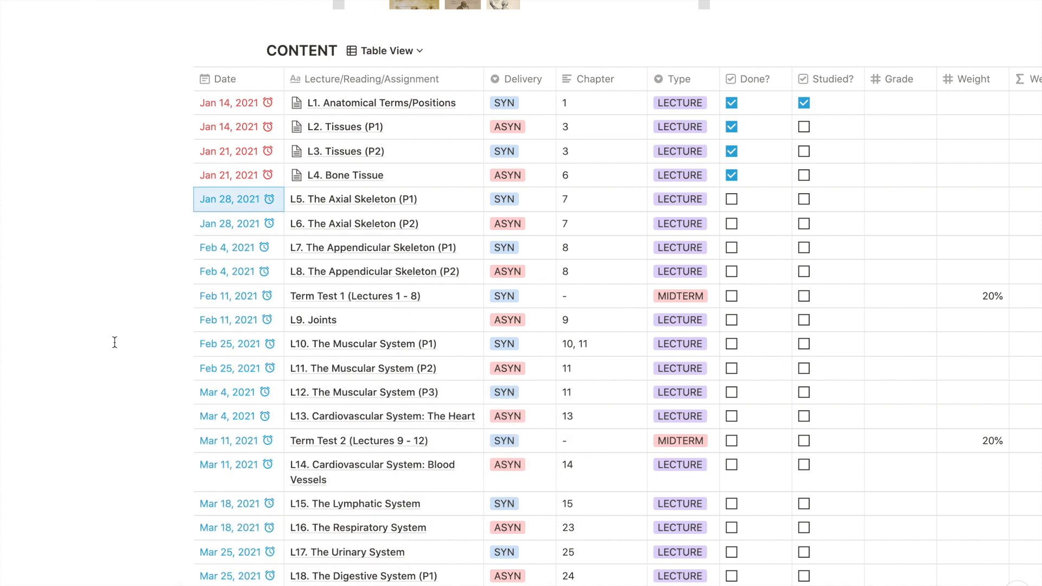
pyautogui.click(248, 104)
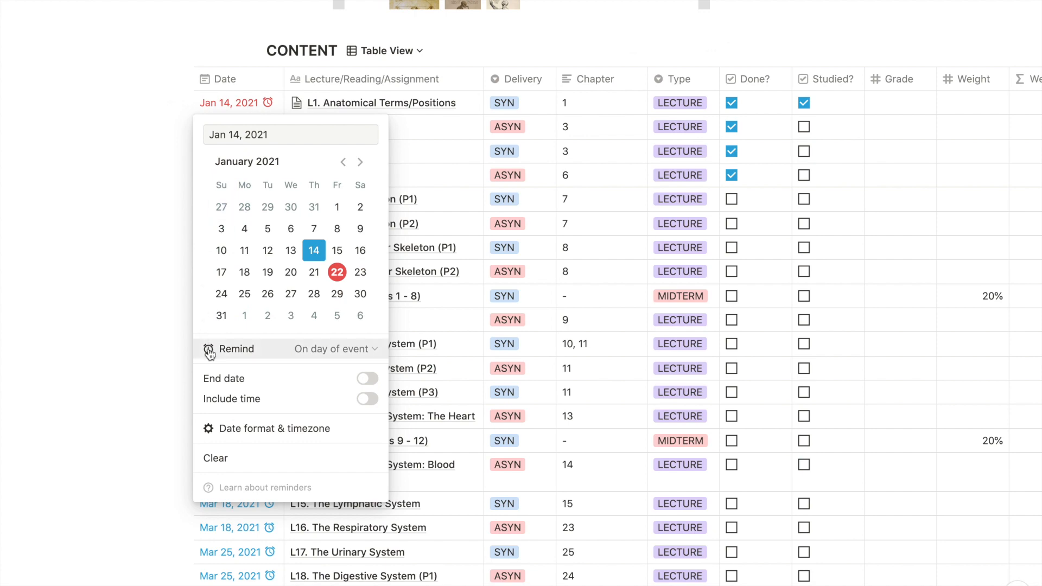
pyautogui.click(157, 337)
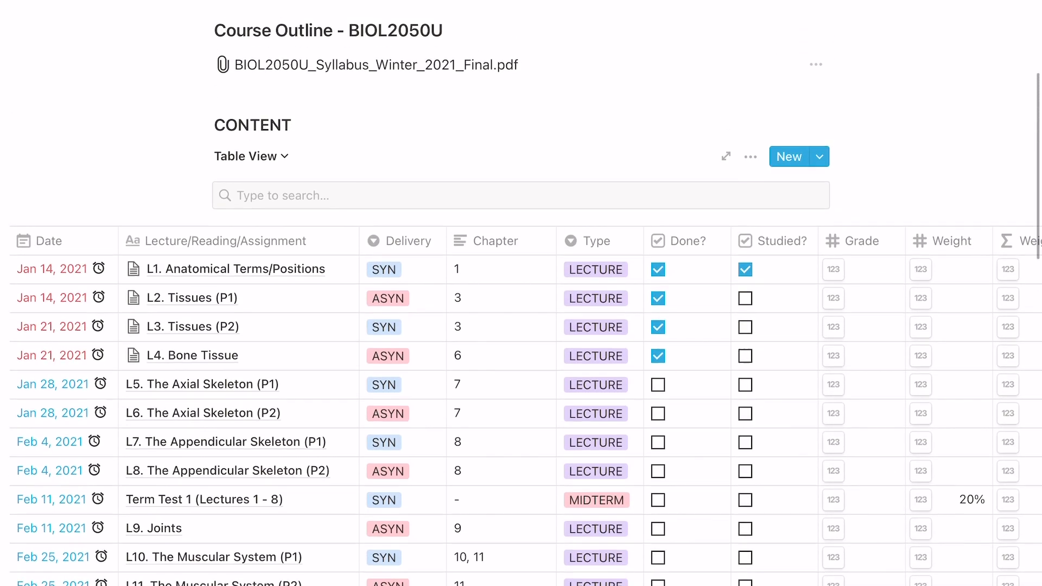
# Review the Human Anatomy page from its cover and course outline down to the content table
pyautogui.scroll(5, 520, 325)
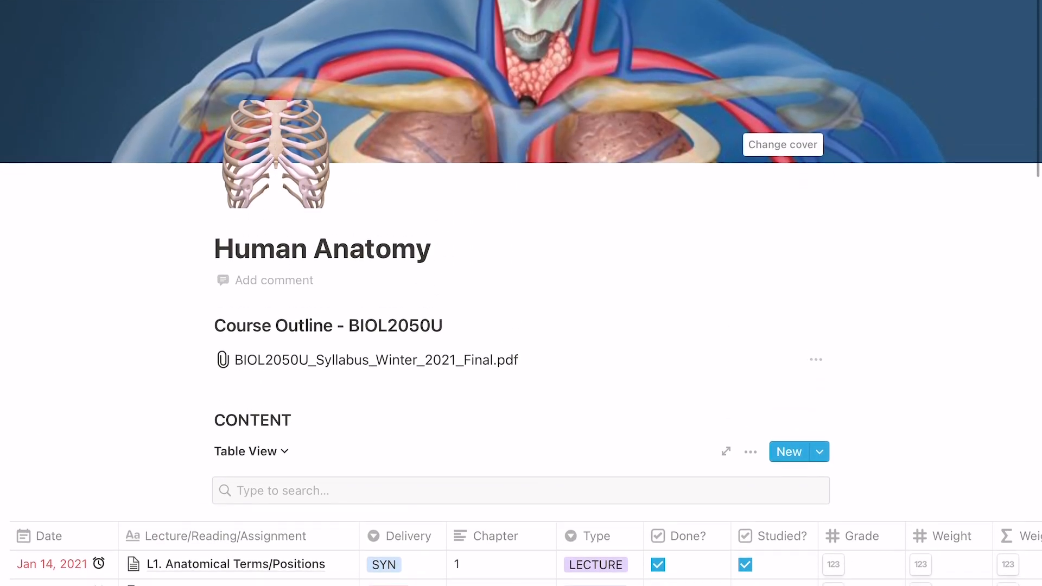
pyautogui.scroll(-8, 521, 326)
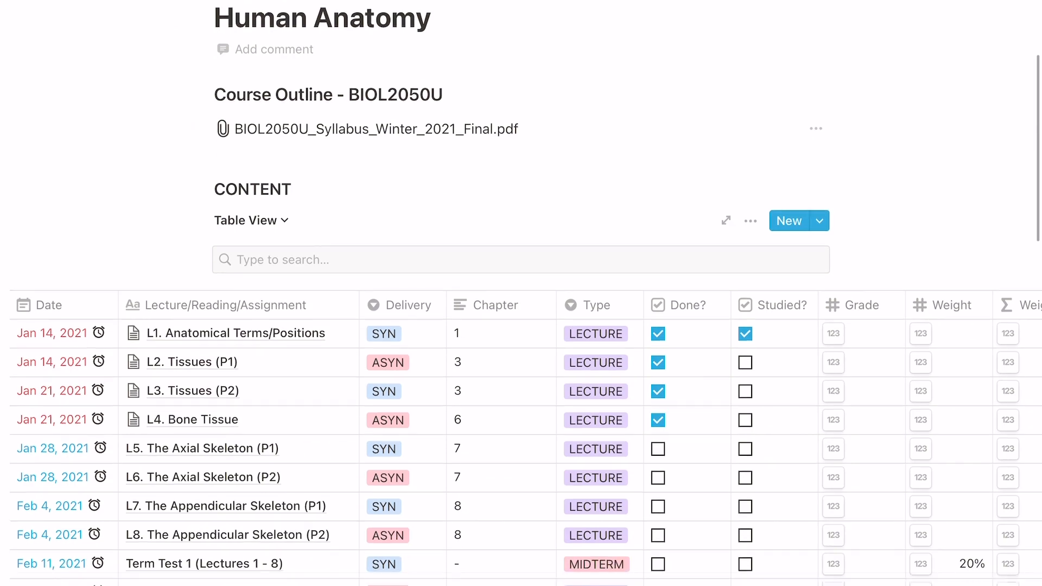
pyautogui.scroll(-3, 521, 325)
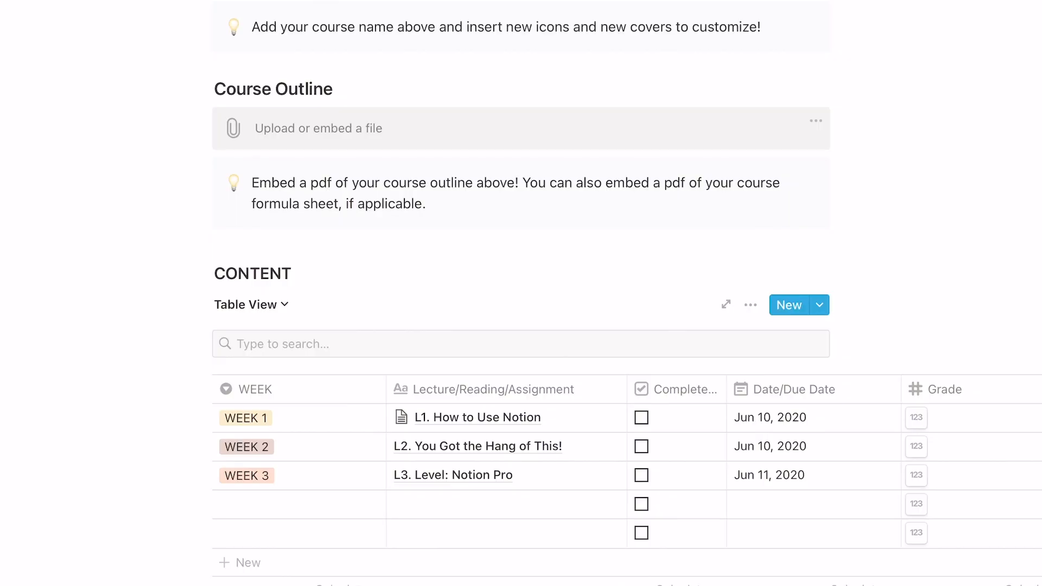
# Look over the NEINA STUDIES NOTION TEMPLATE page with its content table columns, and the Human Anatomy lecture list
pyautogui.scroll(4, 521, 326)
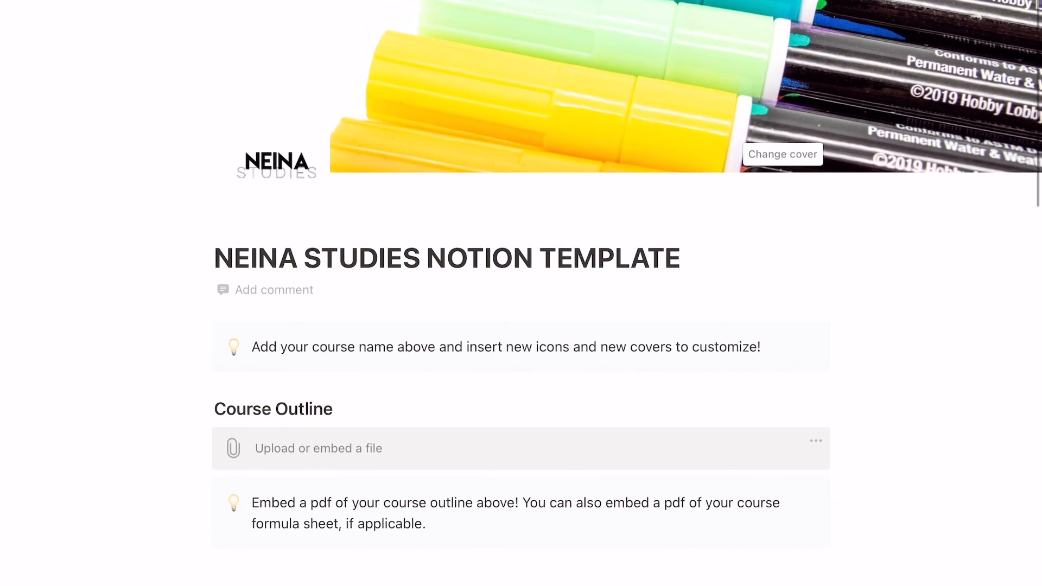
pyautogui.scroll(-5, 521, 325)
pyautogui.scroll(-2, 521, 293)
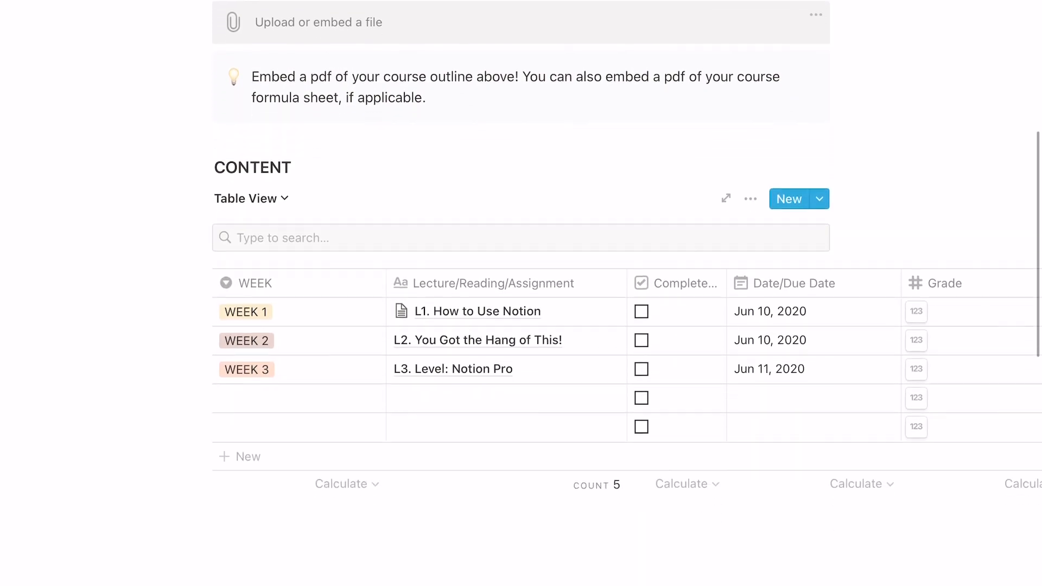
pyautogui.hscroll(6, 624, 461)
pyautogui.hscroll(2, 521, 352)
pyautogui.hscroll(-8, 521, 353)
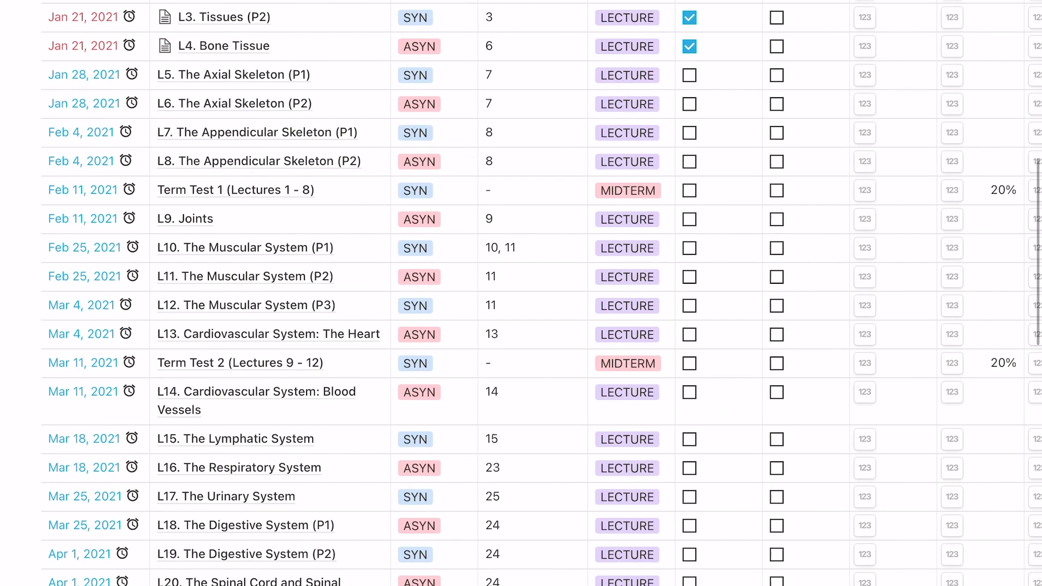
pyautogui.scroll(3, 521, 293)
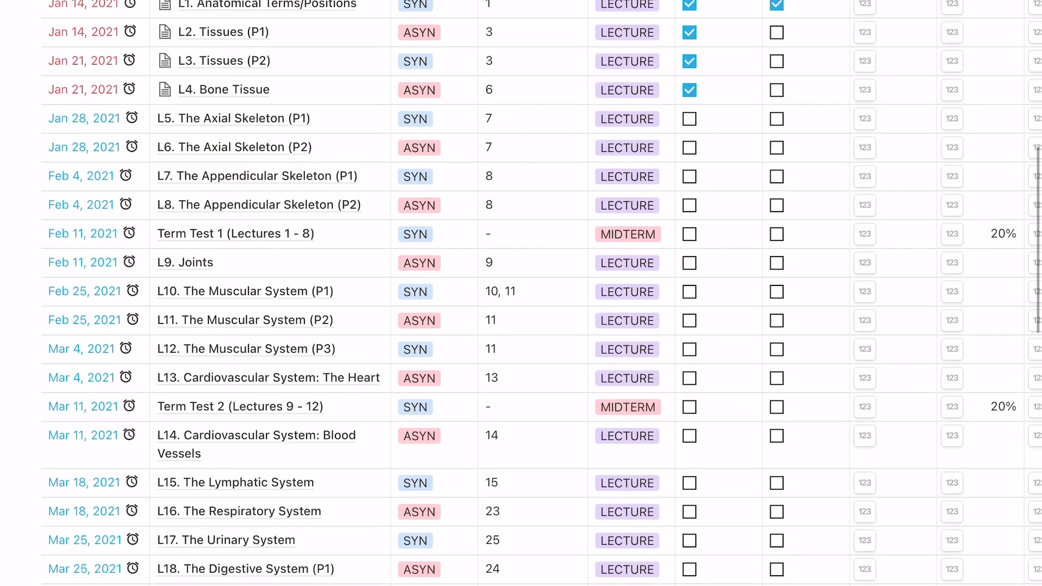
pyautogui.scroll(2, 520, 293)
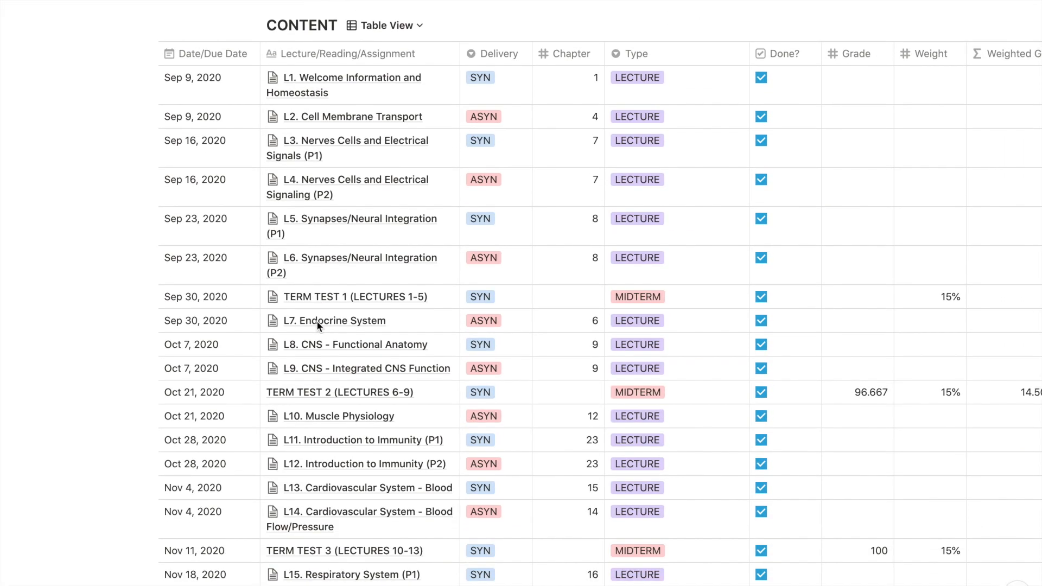
# Find the L14. Cardiovascular System - Blood Flow/Pressure entry in the Fall 2020 content table and open it as a full page
pyautogui.scroll(-5, 319, 325)
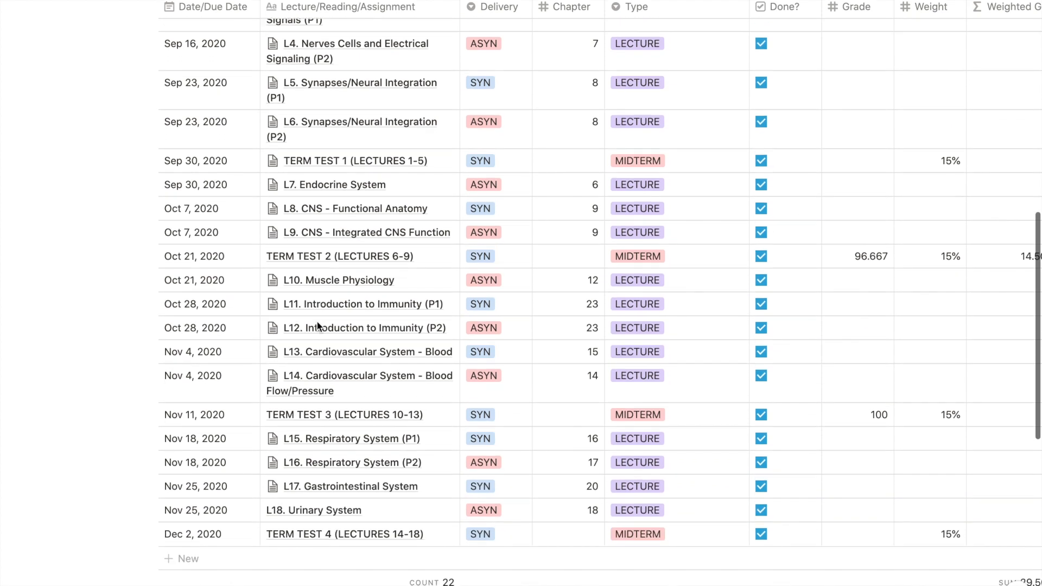
pyautogui.moveTo(356, 319)
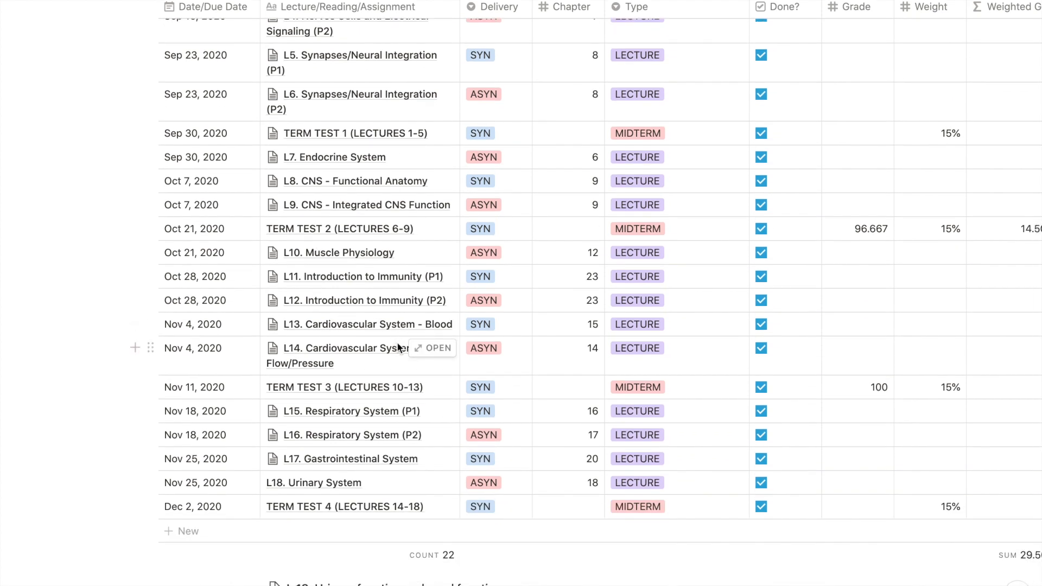
pyautogui.click(424, 350)
pyautogui.click(205, 36)
# Examine the L14 lecture notes from the vasculature overview to the end, noting their headings, bullet lists, diagrams and formulas
pyautogui.scroll(-10, 465, 277)
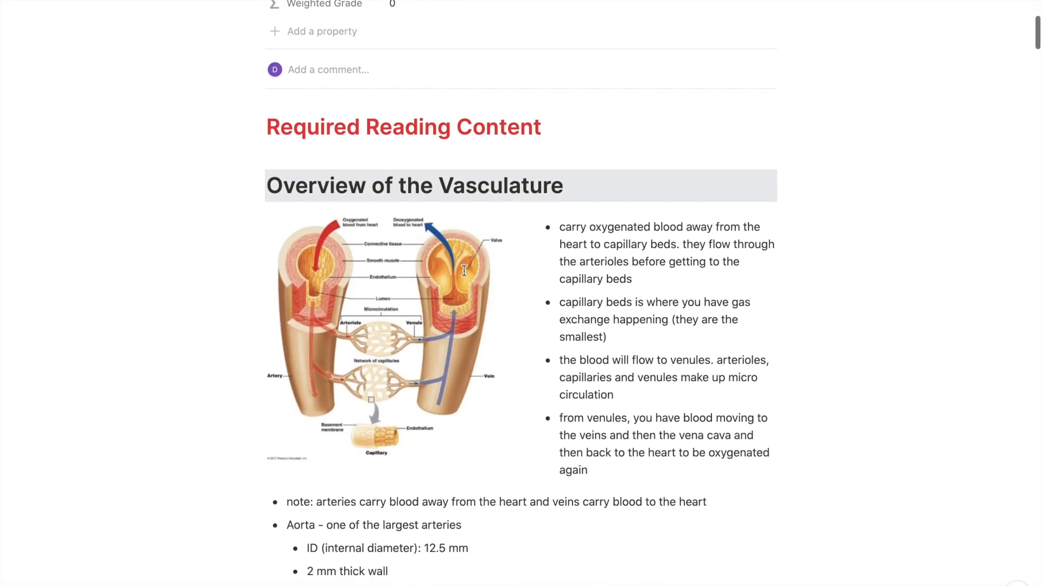
pyautogui.scroll(-13, 464, 270)
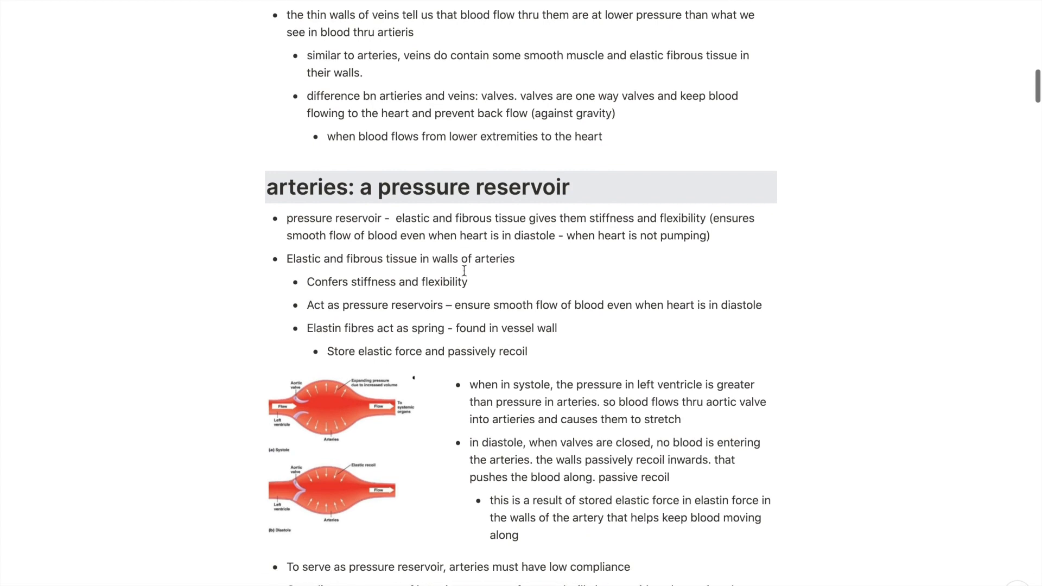
pyautogui.scroll(-5, 464, 270)
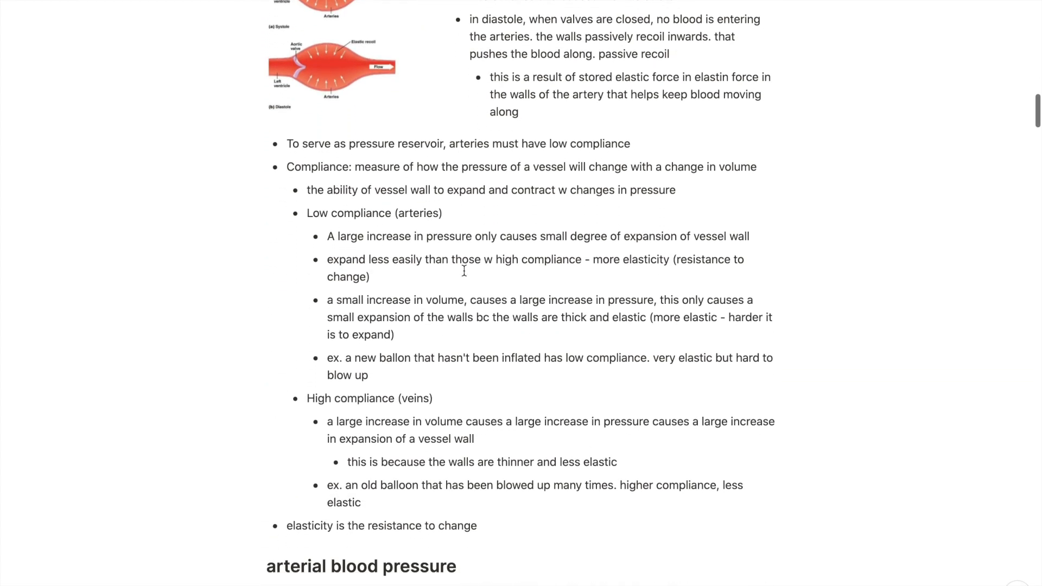
pyautogui.scroll(-7, 464, 272)
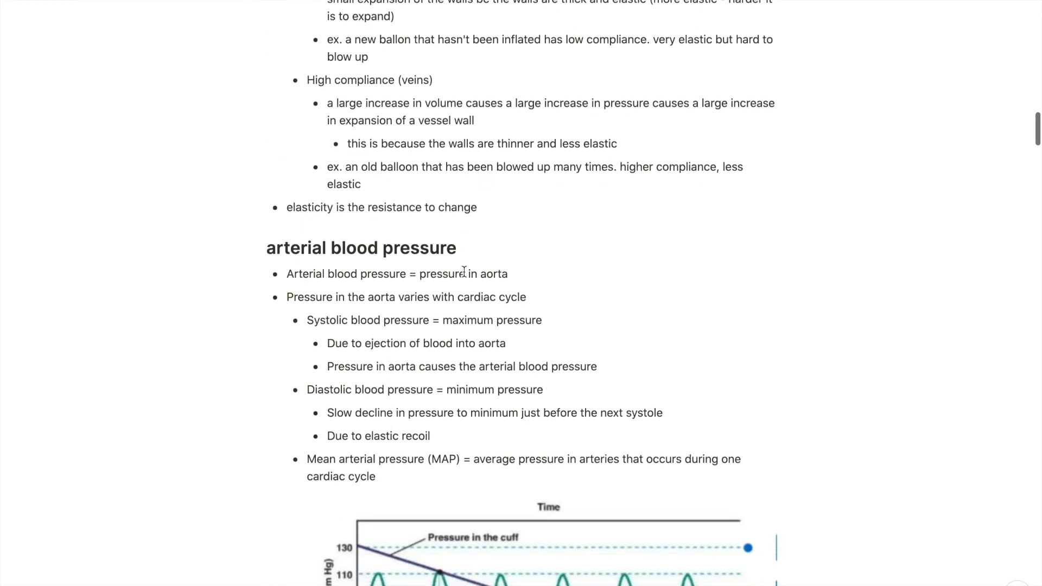
pyautogui.scroll(-4, 464, 271)
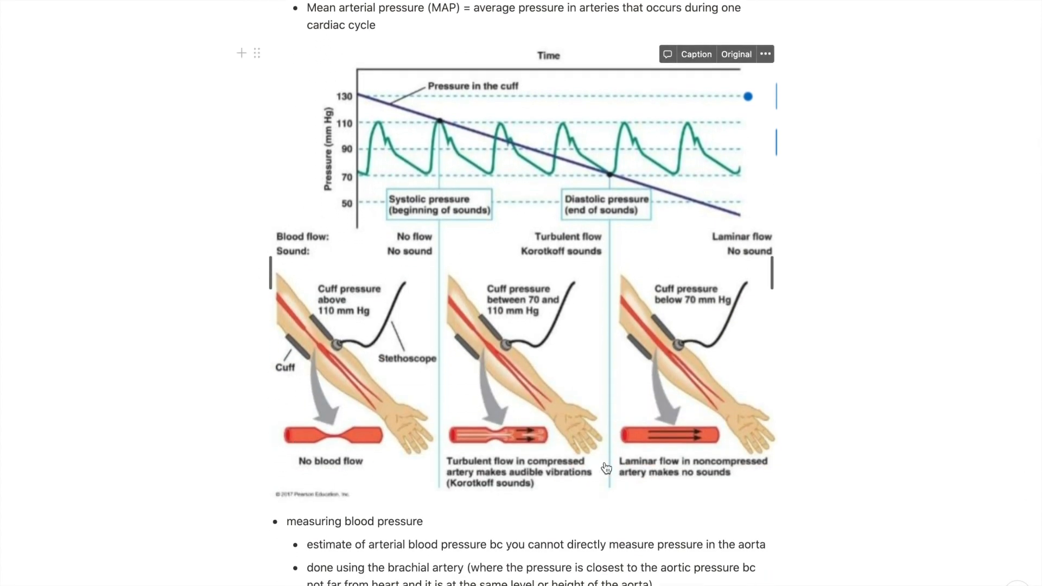
pyautogui.scroll(-12, 757, 466)
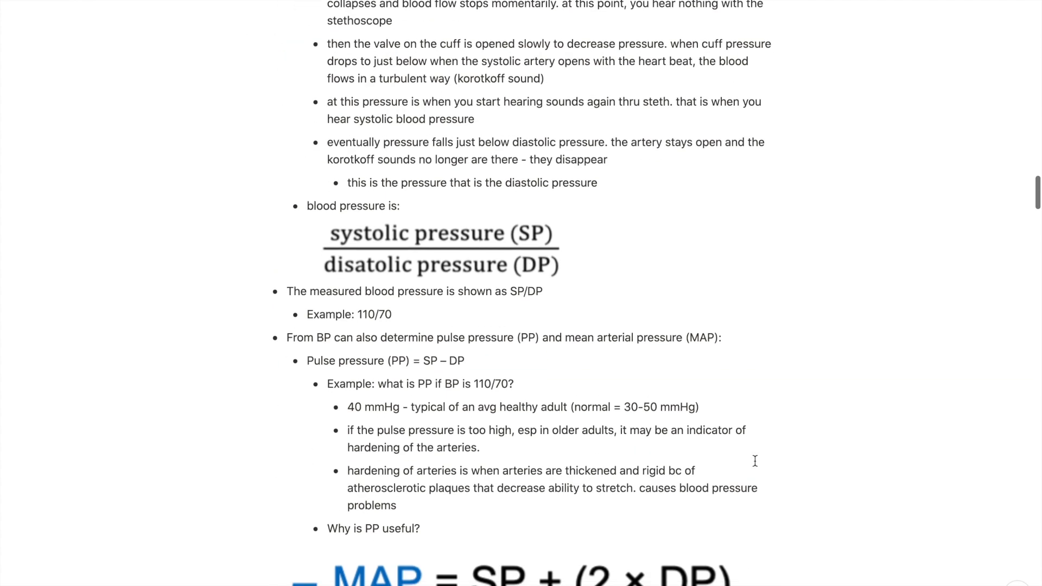
pyautogui.scroll(-1, 755, 461)
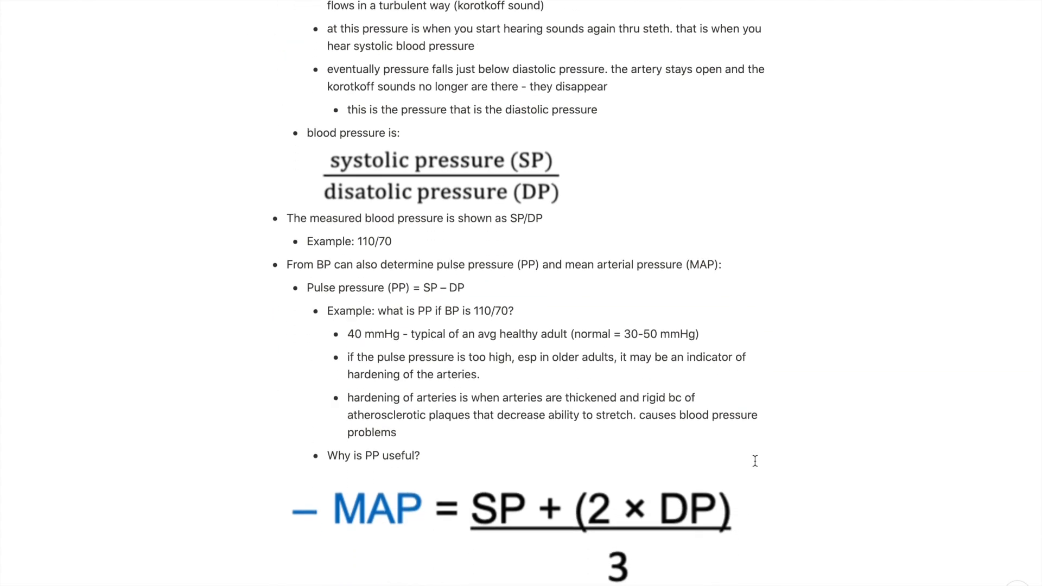
pyautogui.scroll(-4, 755, 461)
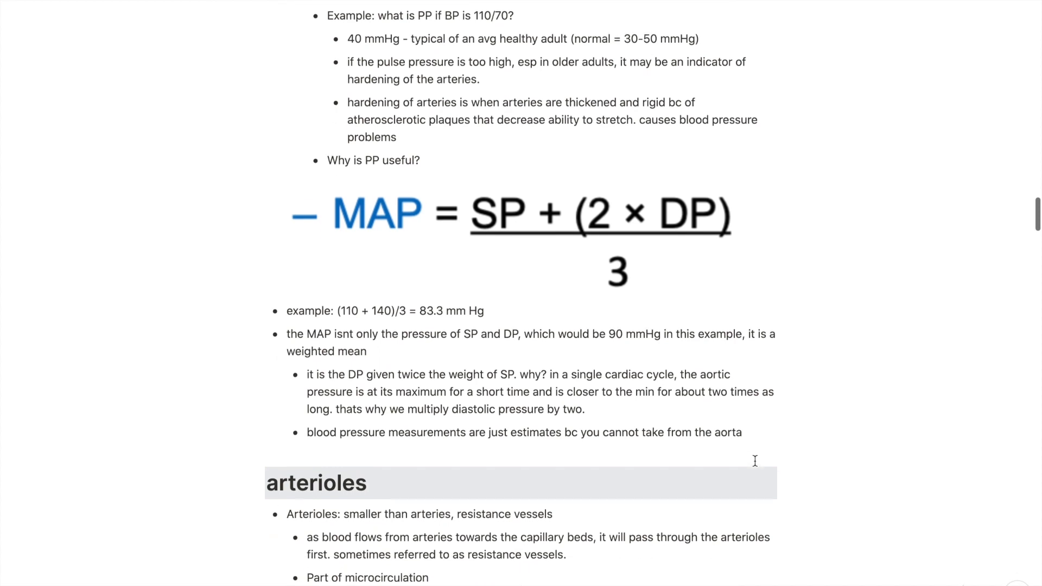
pyautogui.scroll(-2, 754, 460)
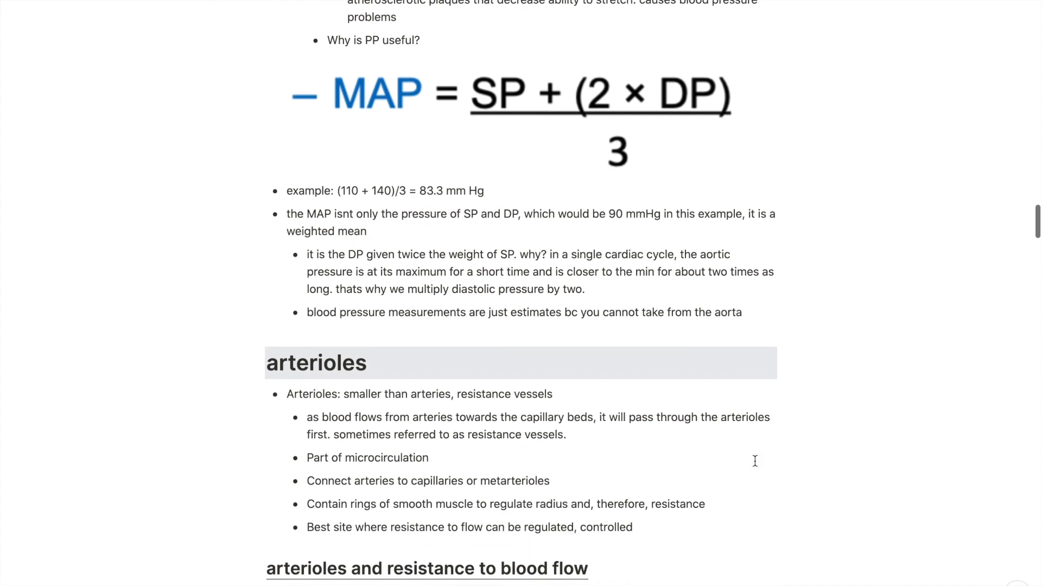
pyautogui.scroll(-10, 755, 460)
pyautogui.scroll(-10, 755, 460)
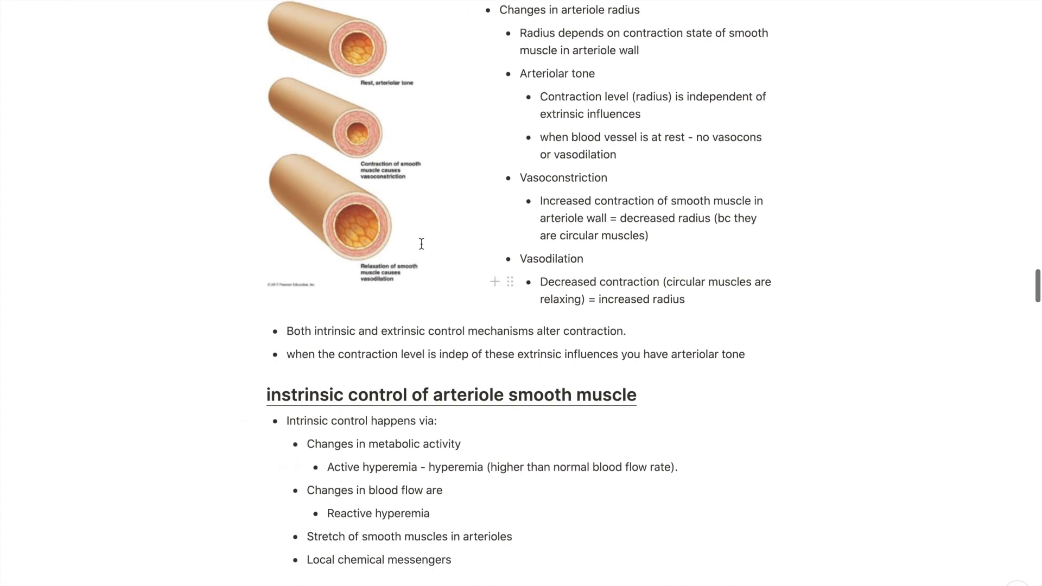
pyautogui.scroll(-6, 407, 208)
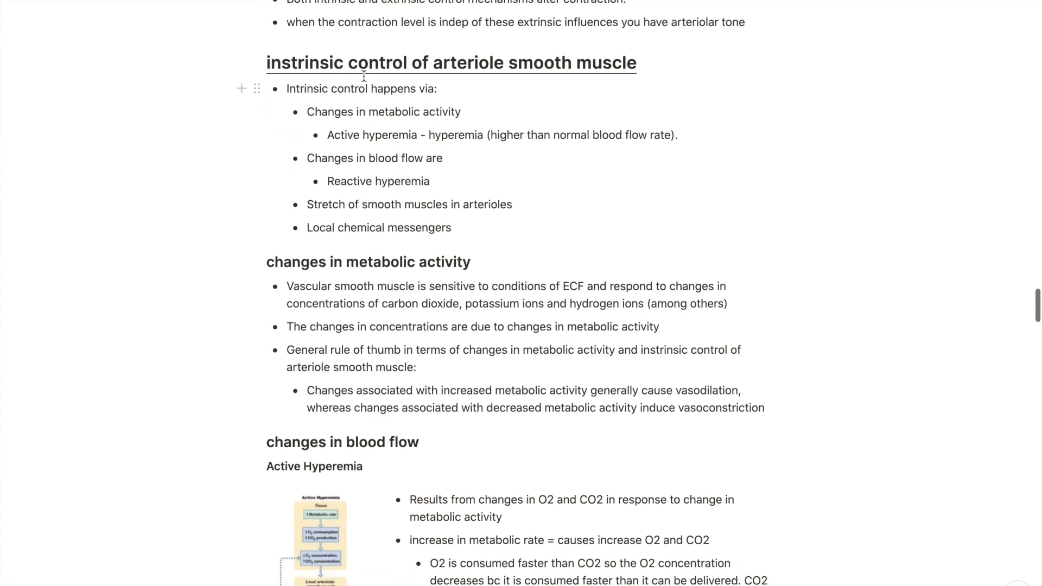
pyautogui.scroll(-1, 425, 77)
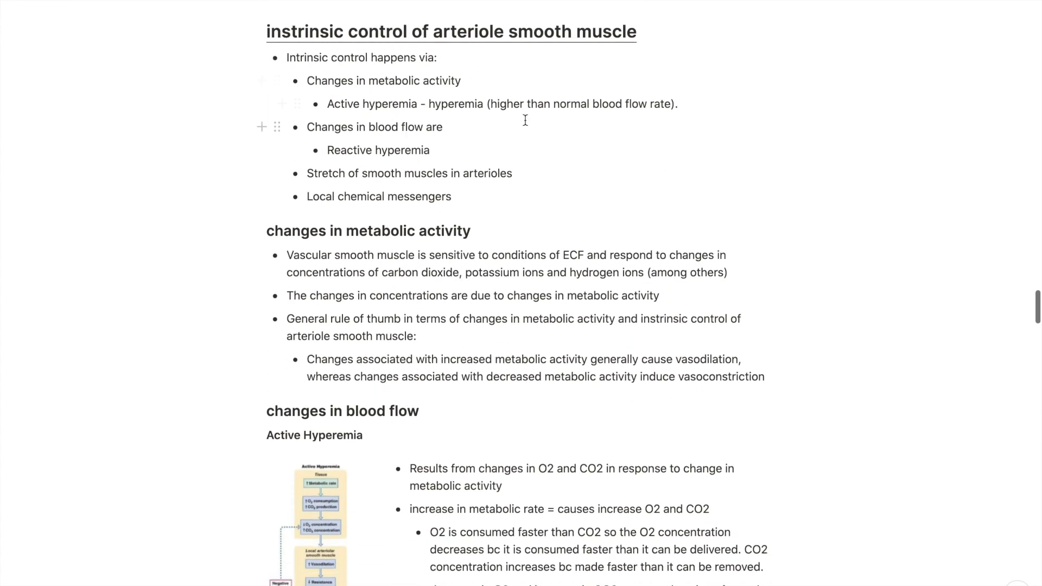
pyautogui.scroll(-20, 526, 120)
pyautogui.scroll(-17, 525, 120)
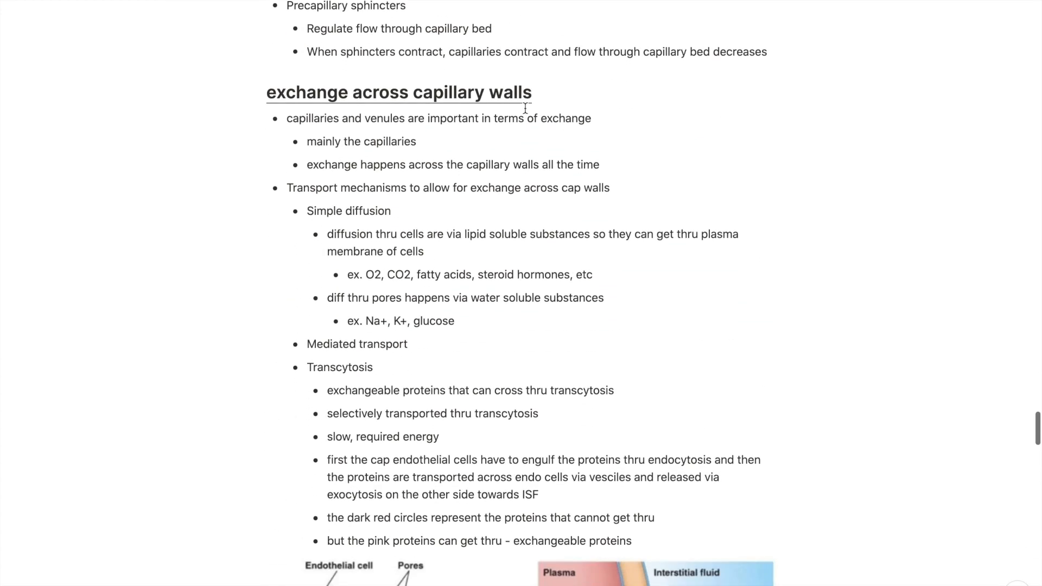
pyautogui.scroll(-20, 526, 108)
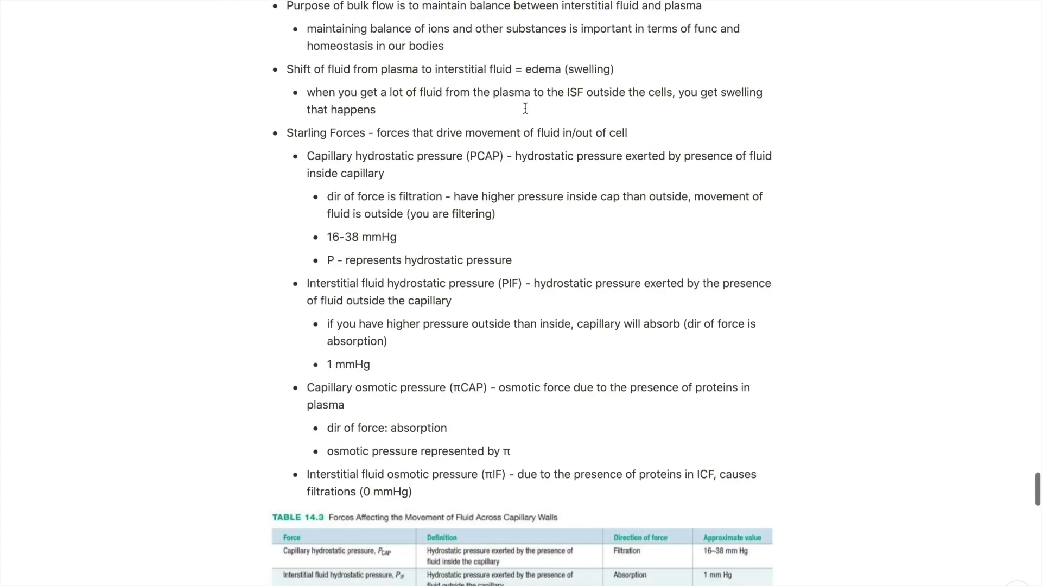
pyautogui.scroll(-18, 526, 108)
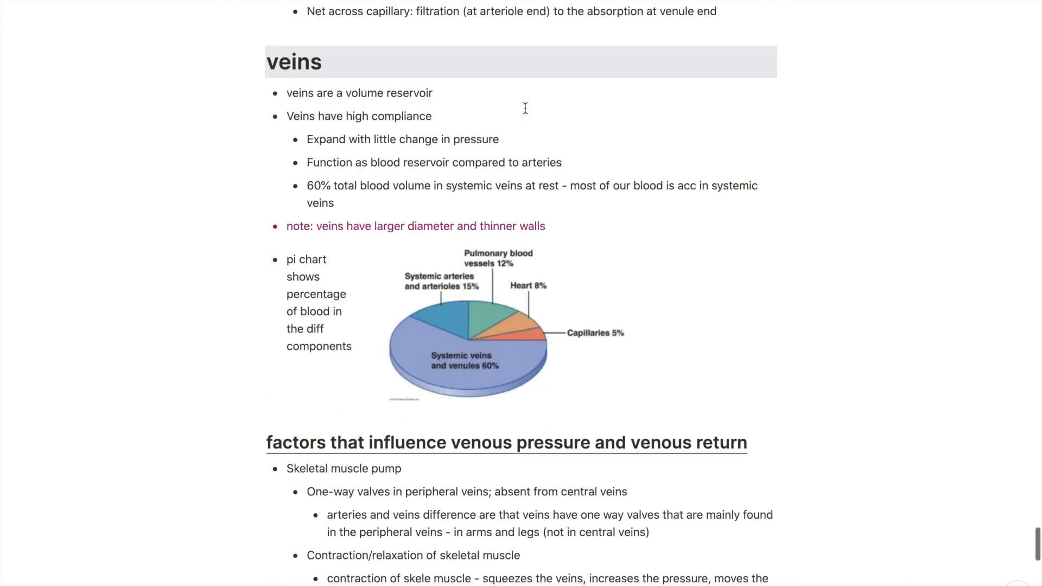
pyautogui.scroll(-13, 525, 109)
pyautogui.scroll(-4, 525, 108)
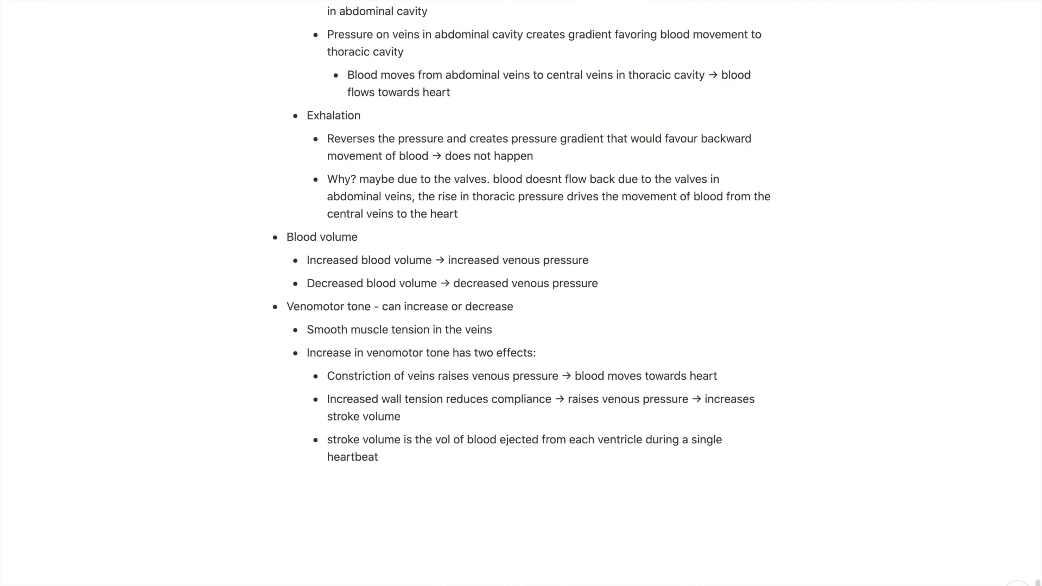
# Return to the content table and open the L11. Introduction to Immunity (P1) entry as a full page
pyautogui.press('super+[')
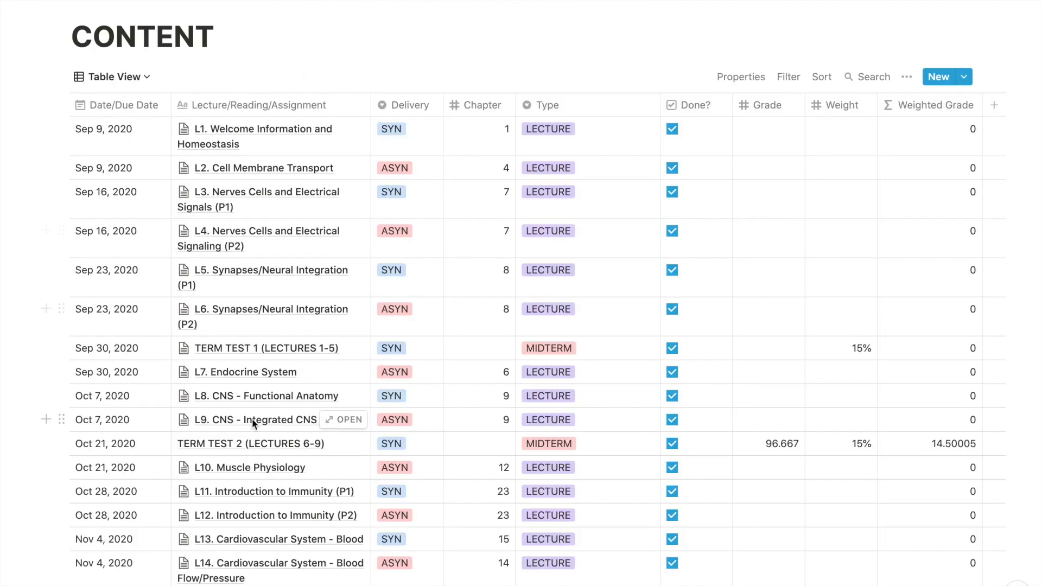
pyautogui.scroll(-3, 251, 419)
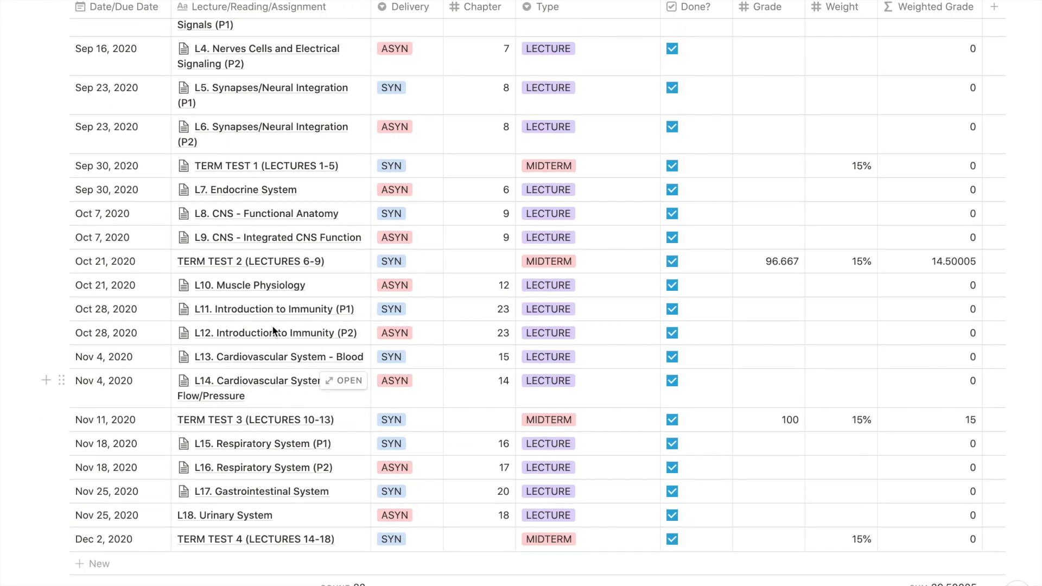
pyautogui.click(343, 309)
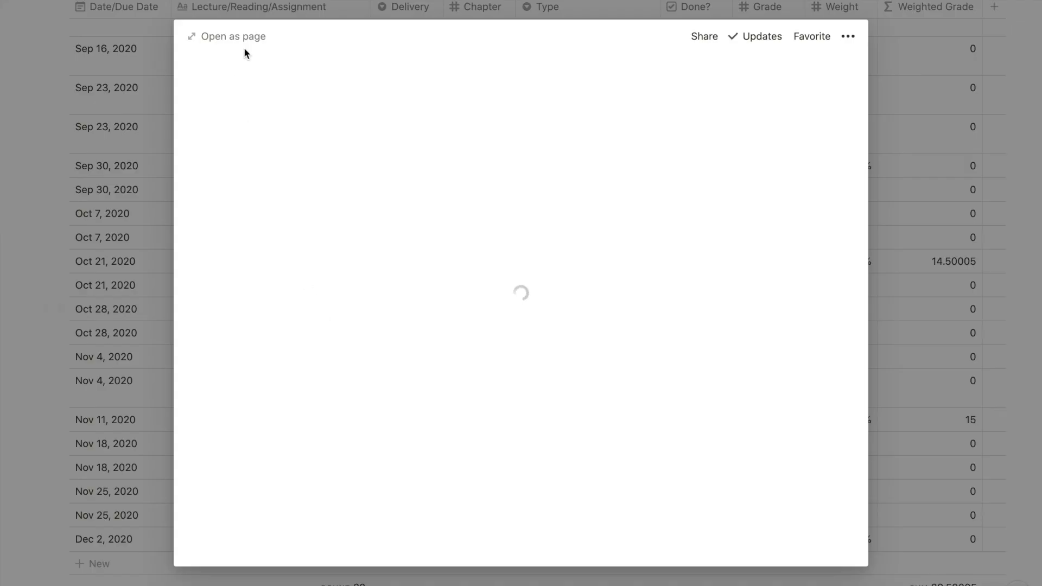
pyautogui.click(246, 35)
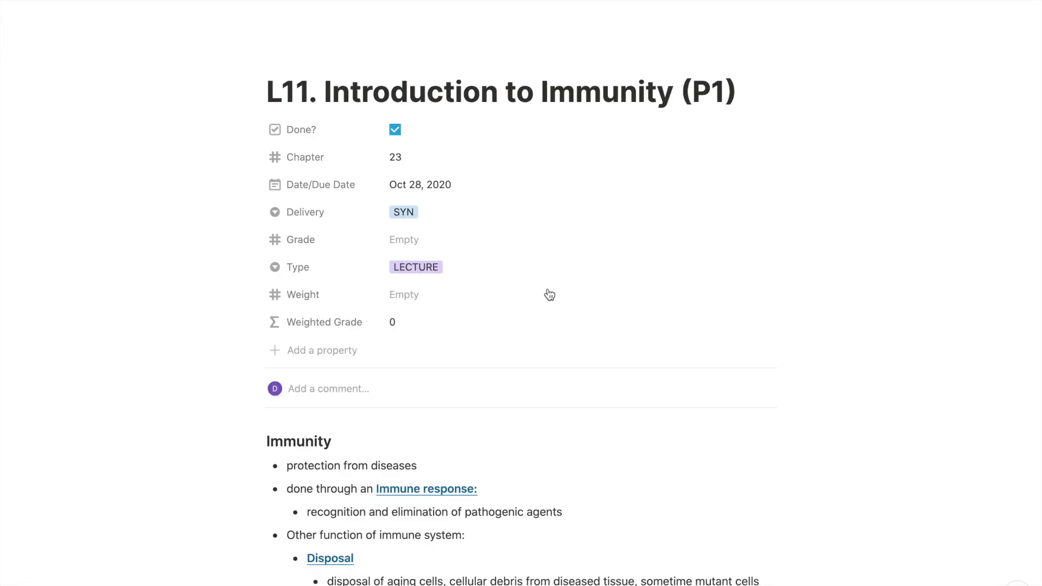
# Examine the L11 immunity lecture notes from the Immunity section through Natural killer cells, including the headings, nested bullets, highlighted terms and diagrams
pyautogui.scroll(-8, 549, 293)
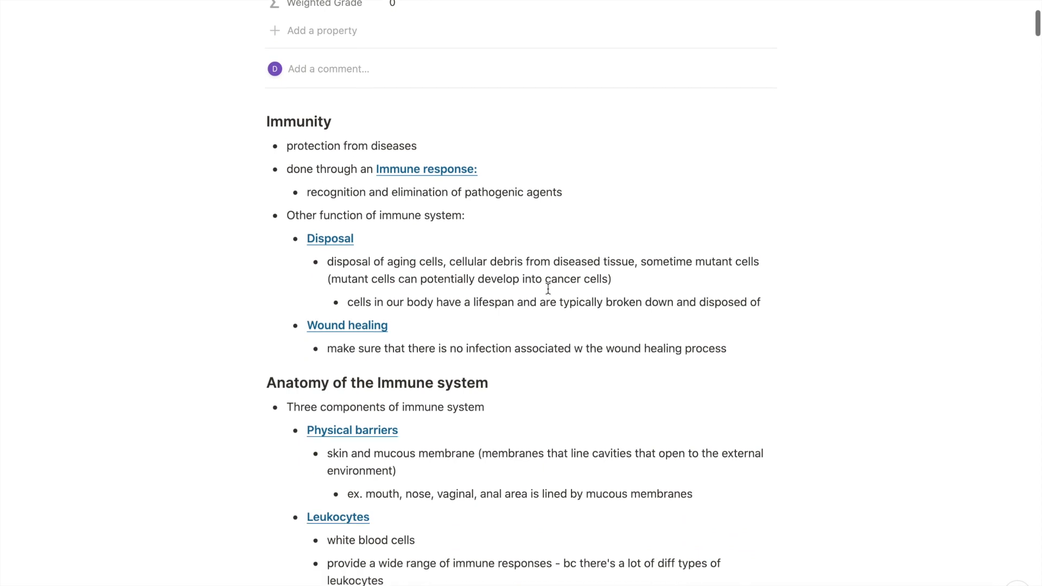
pyautogui.scroll(-1, 548, 289)
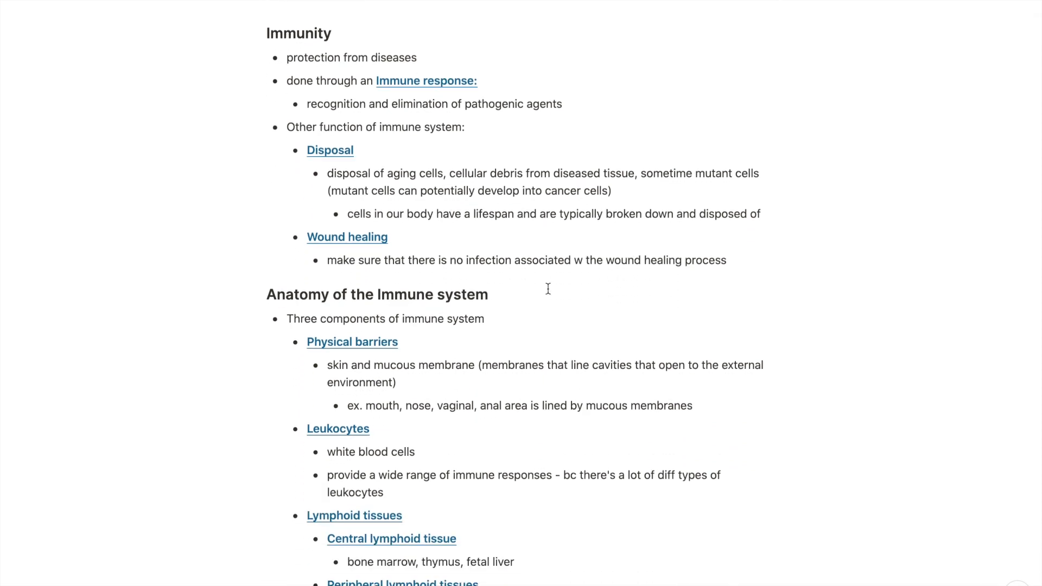
pyautogui.scroll(-15, 548, 289)
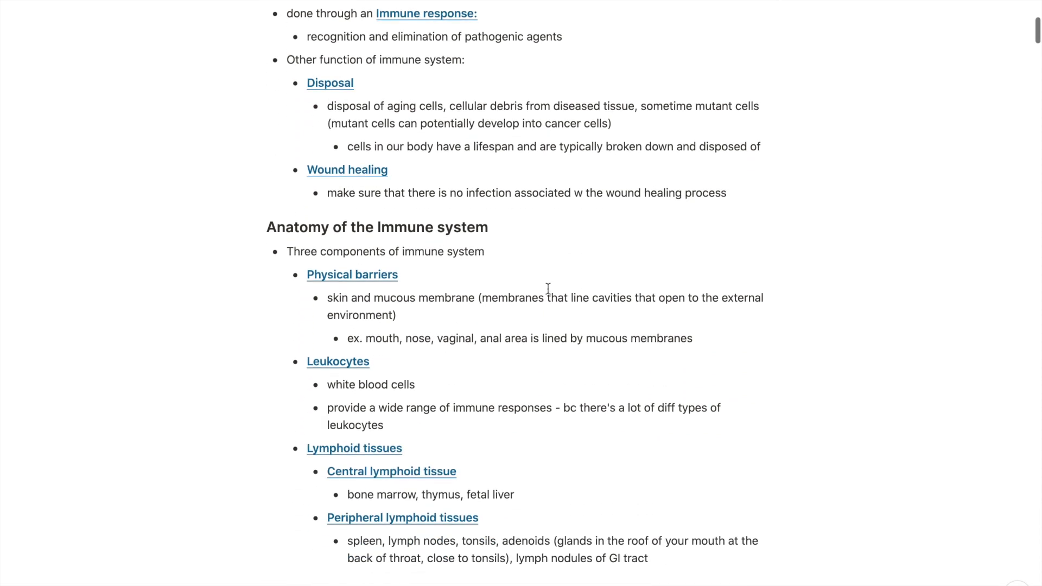
pyautogui.scroll(-20, 549, 295)
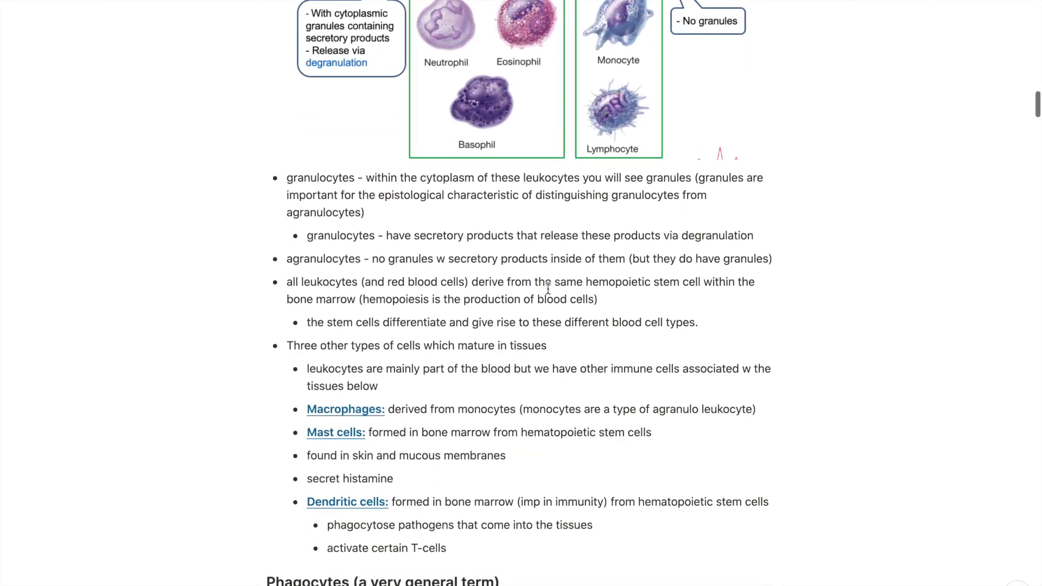
pyautogui.scroll(-20, 548, 289)
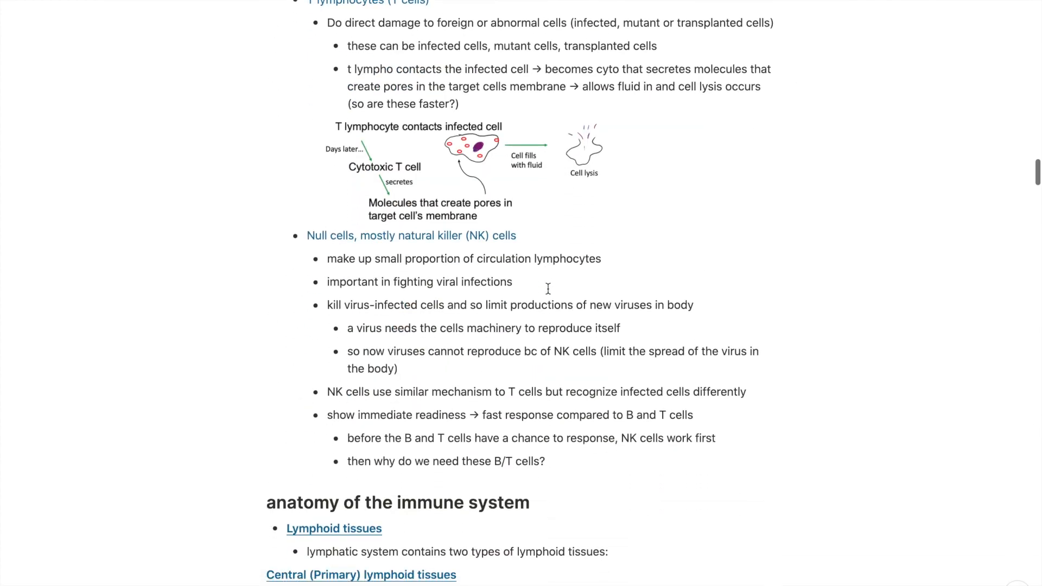
pyautogui.scroll(-2, 549, 294)
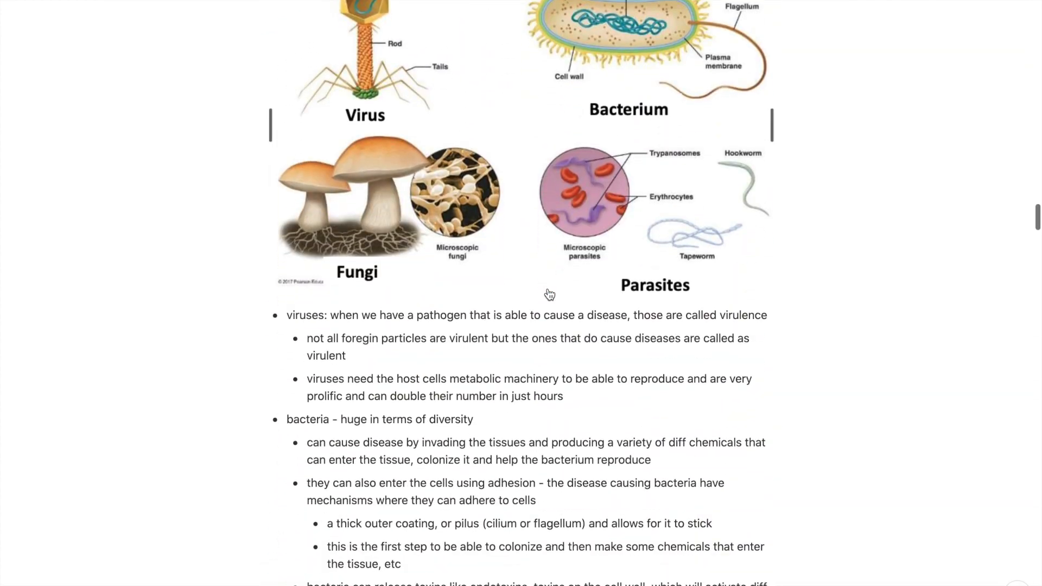
pyautogui.scroll(5, 550, 294)
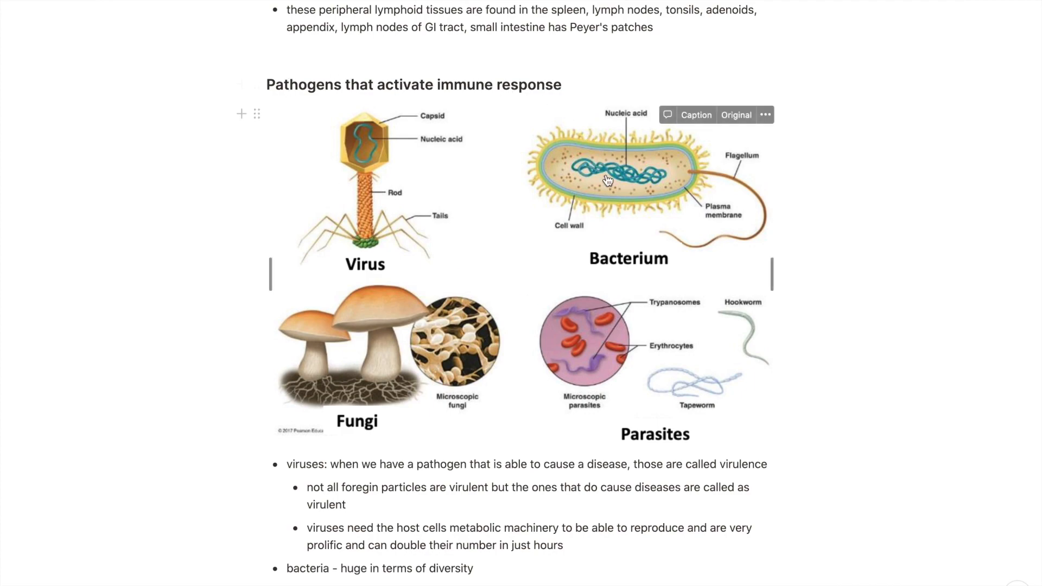
pyautogui.scroll(-12, 607, 180)
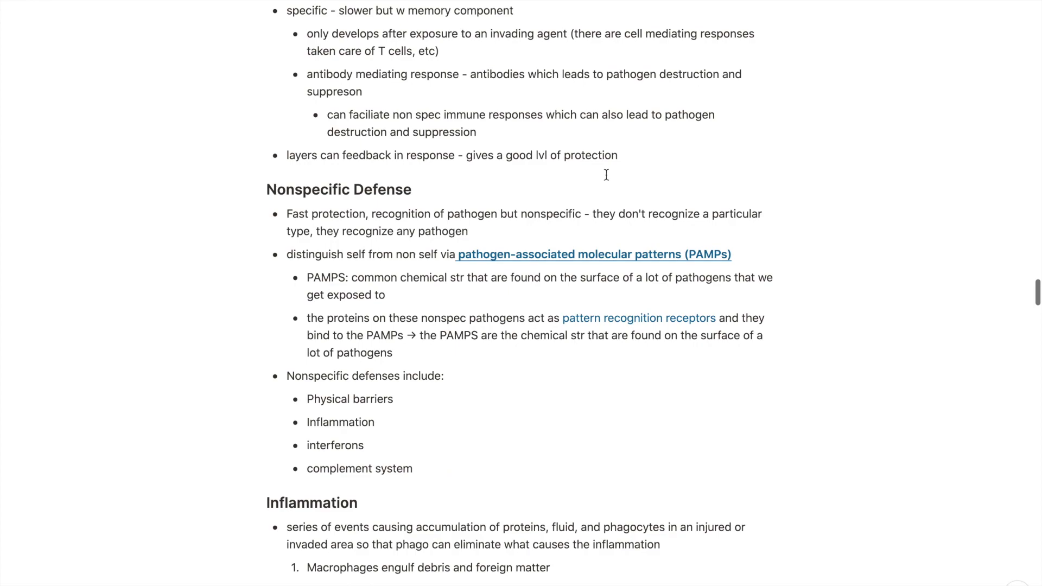
pyautogui.scroll(-20, 606, 174)
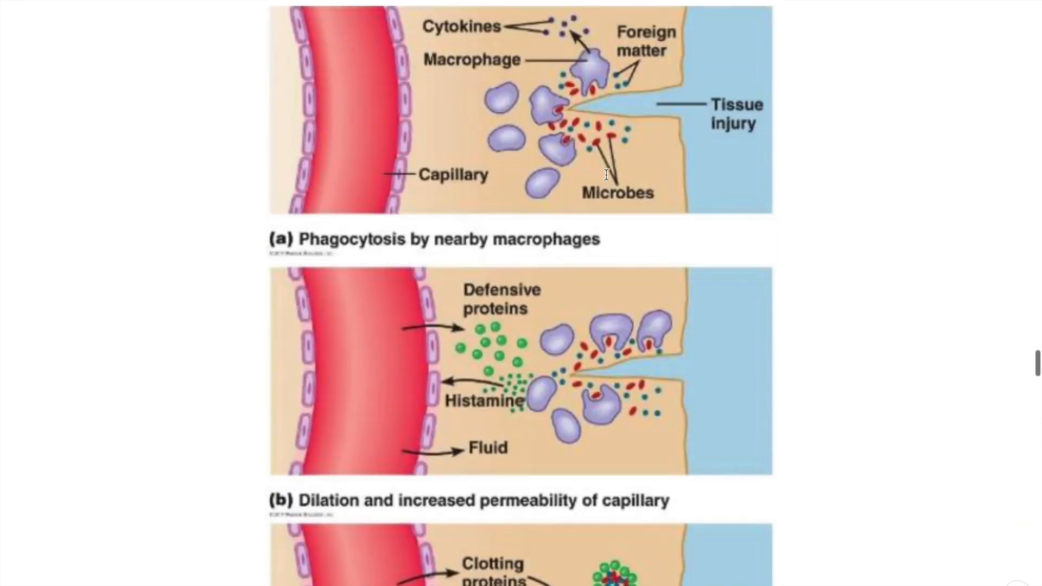
pyautogui.scroll(-7, 607, 180)
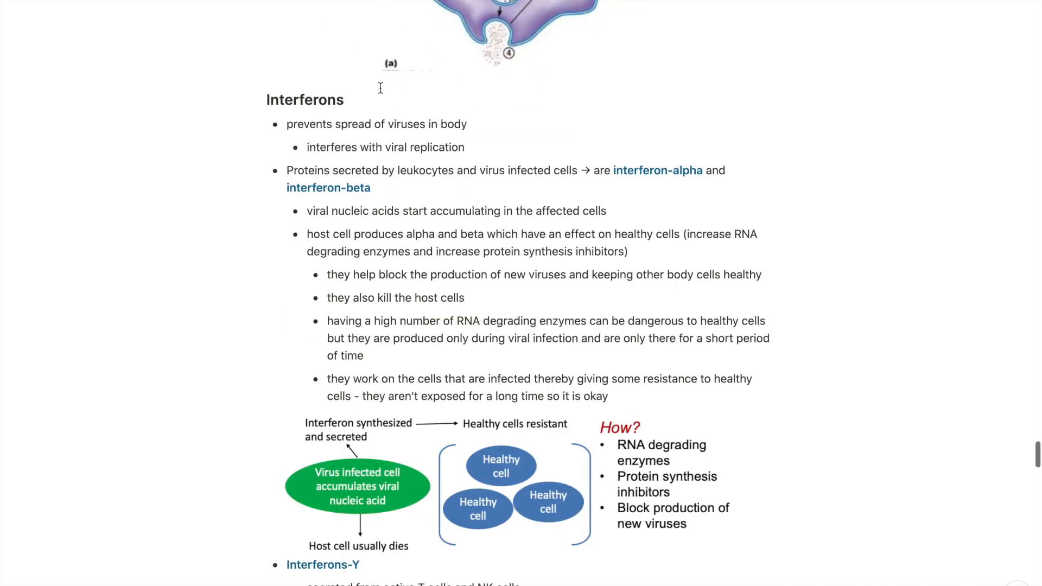
pyautogui.scroll(-17, 380, 87)
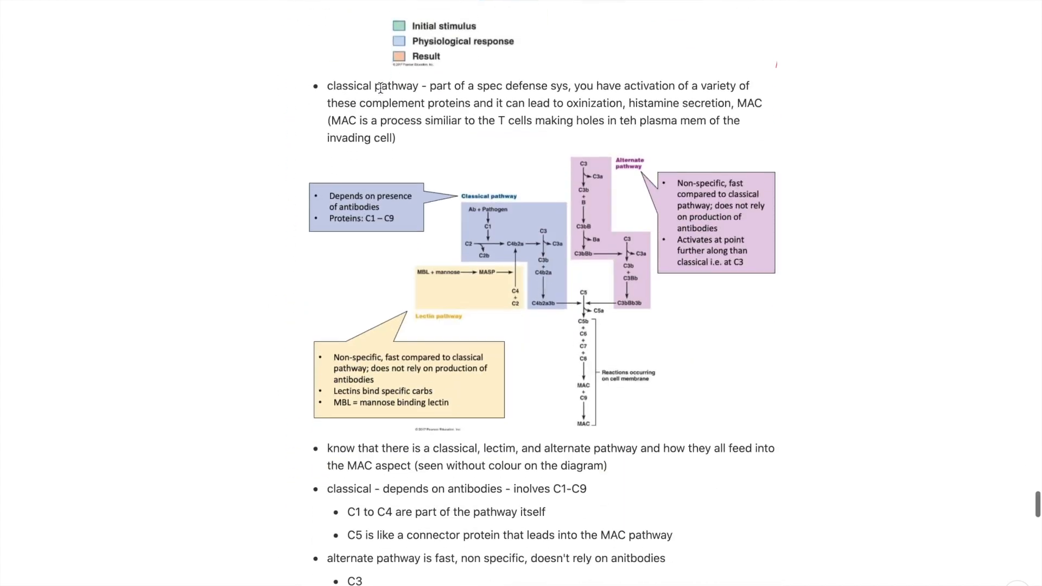
pyautogui.scroll(-9, 381, 88)
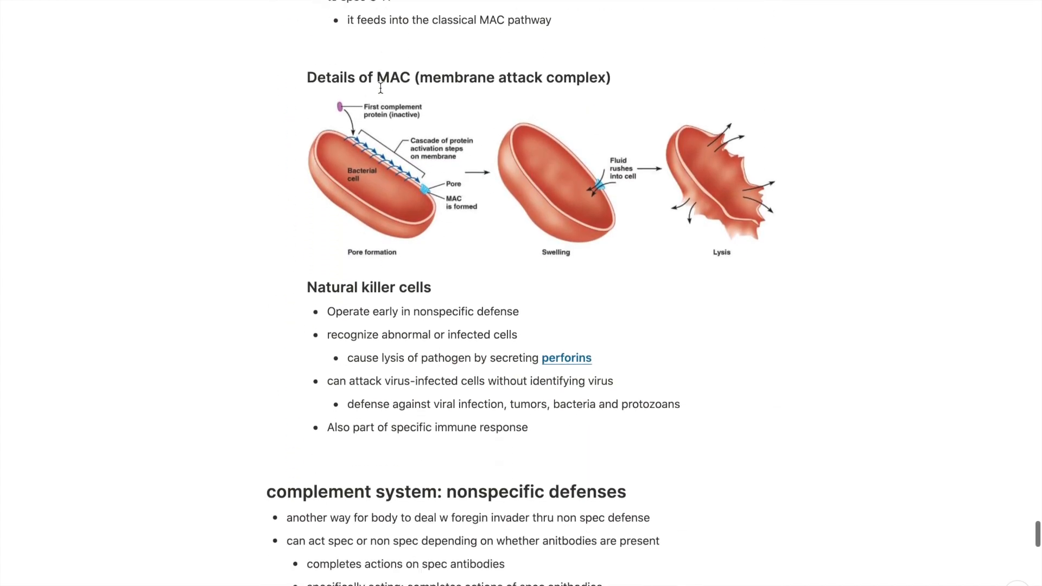